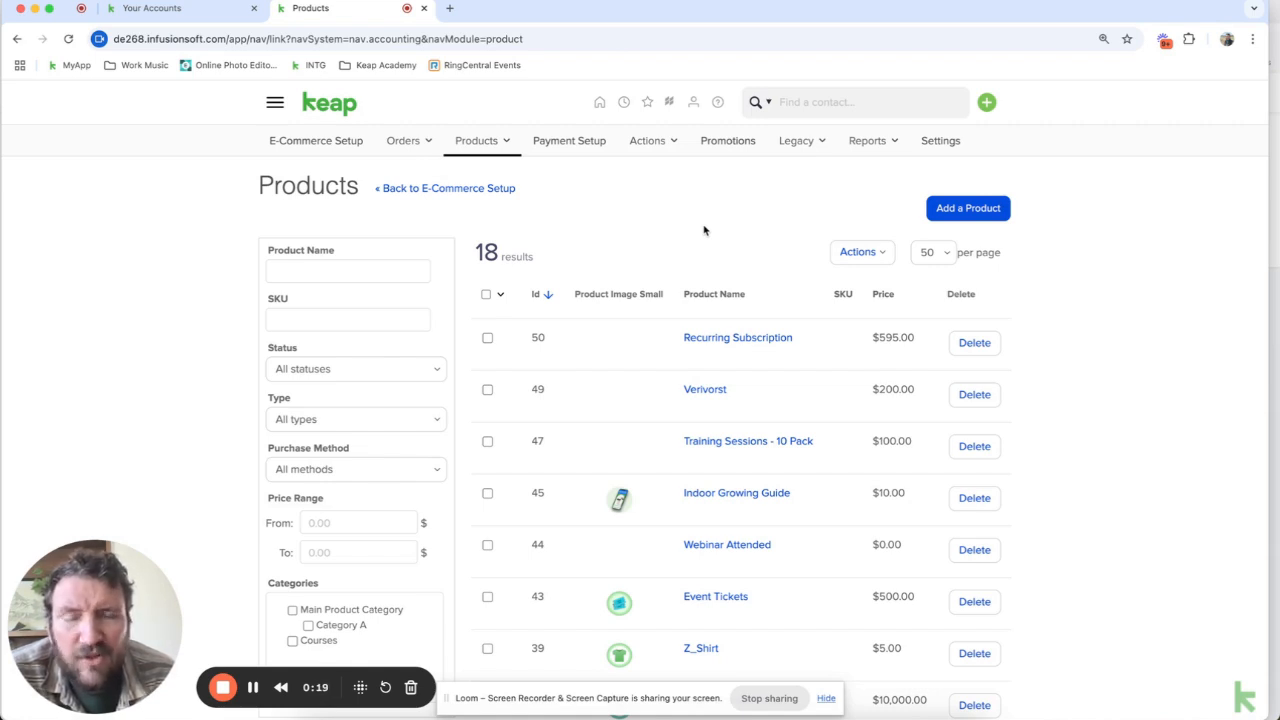
scroll(704, 230, "down", 6)
scroll(704, 232, "up", 6)
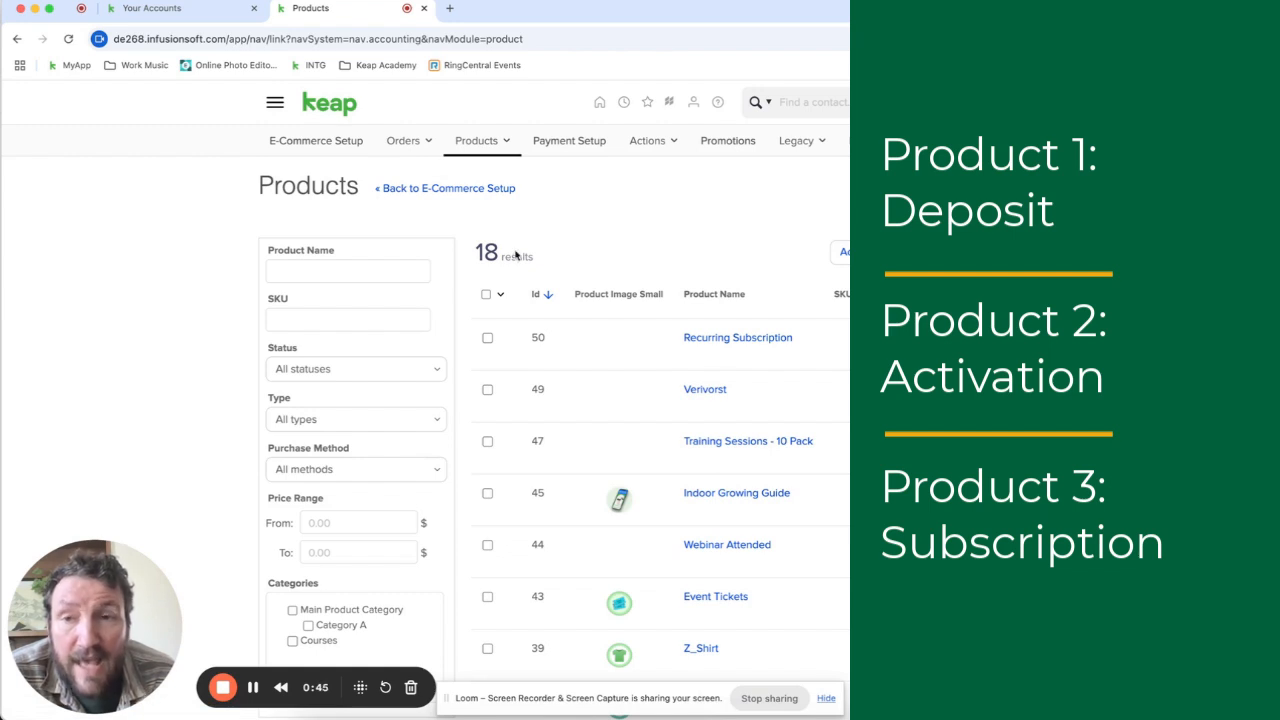
Create a new automation and save it with the name "Deposit Purchase Automation".
left_click(275, 103)
left_click(570, 178)
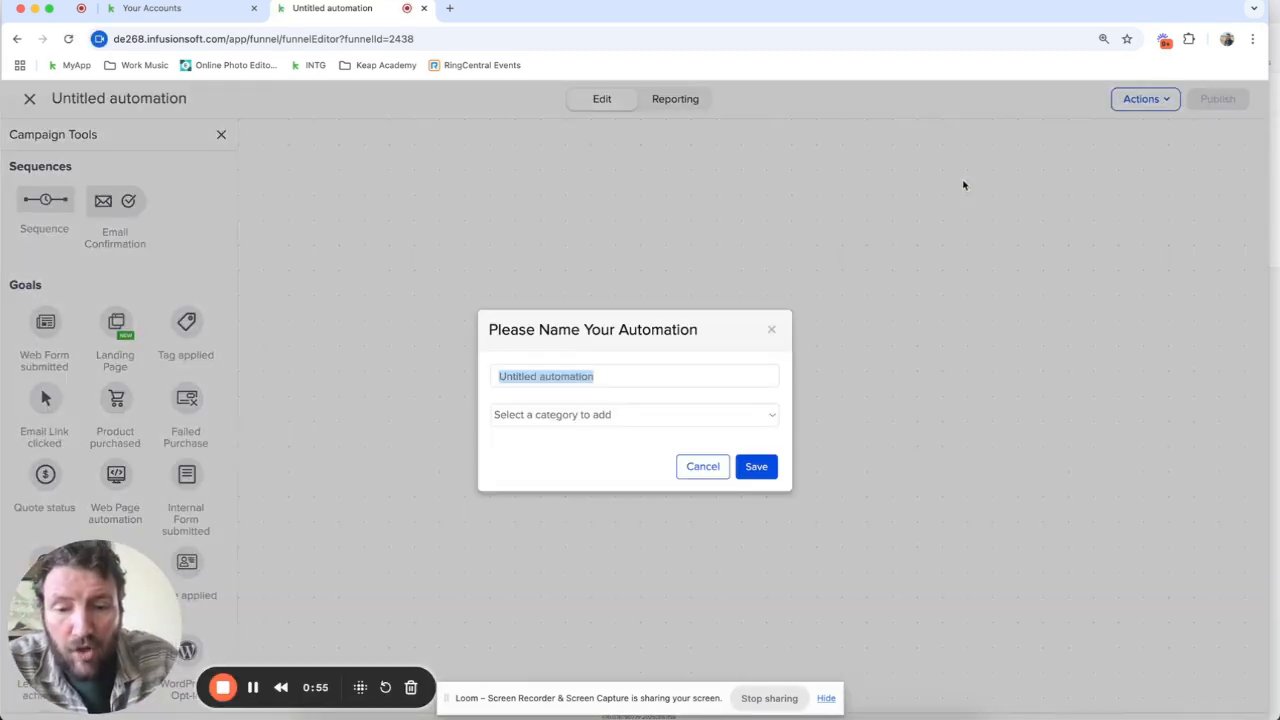
type("Deposit Purch")
key("BackSpace")
type("chase Automation")
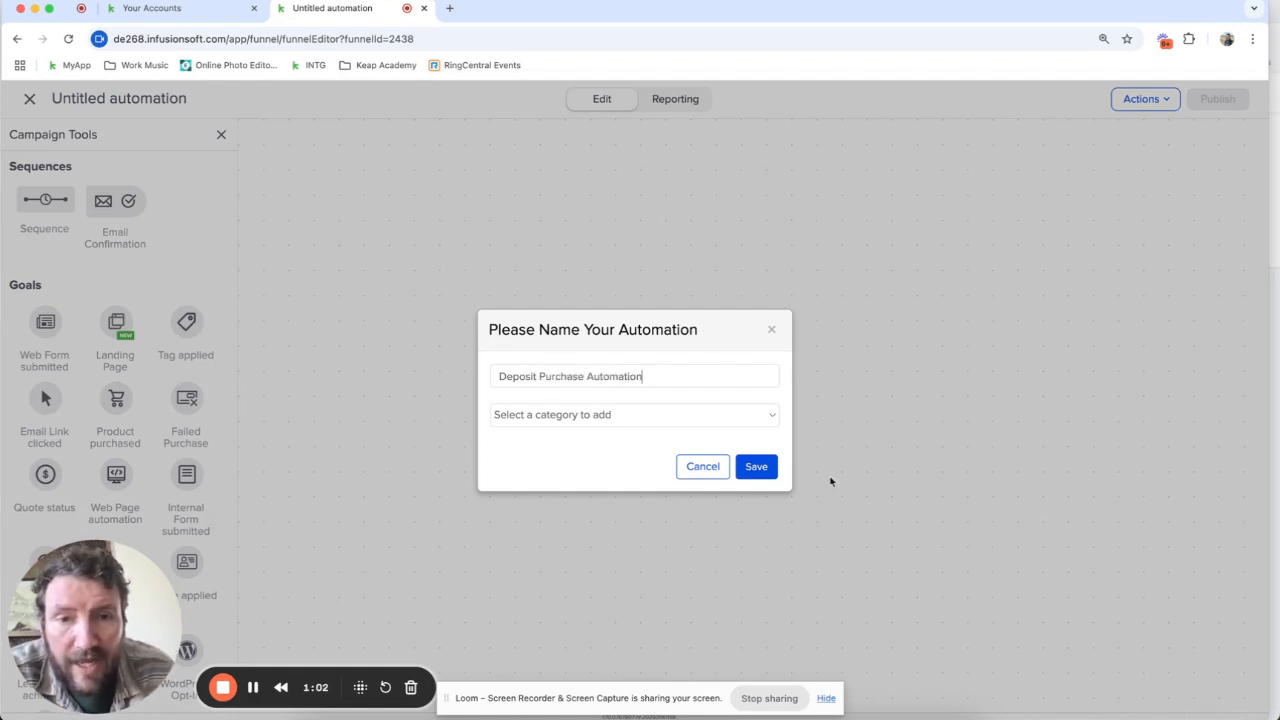
left_click(750, 467)
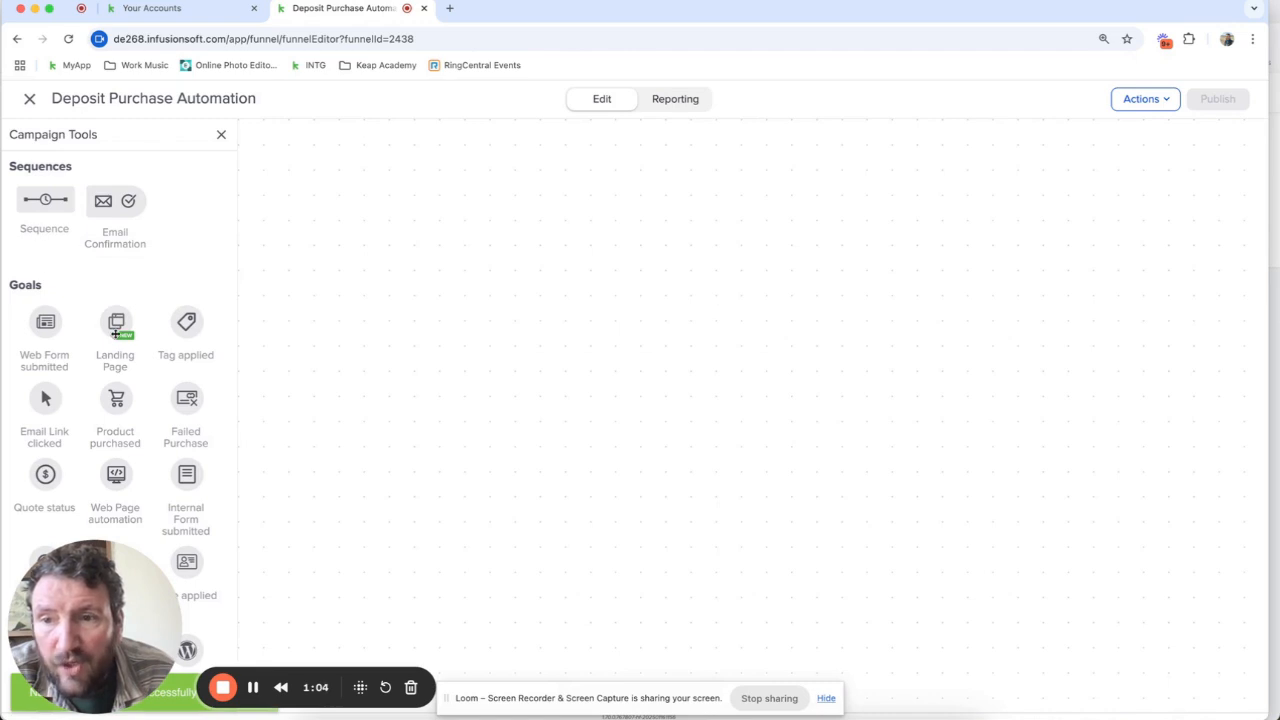
Add a Product purchased goal to the canvas and name it "Deposit Purchased".
left_click_drag(116, 398, 428, 256)
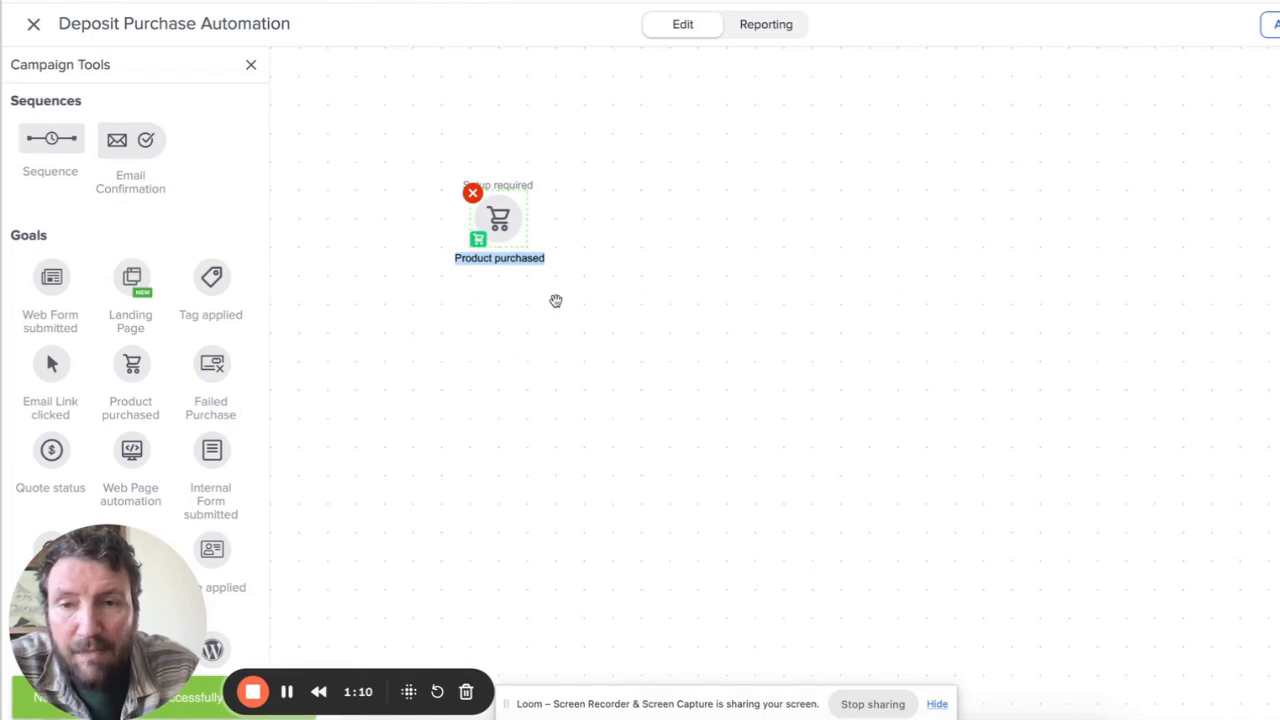
type("Deposit Purchased")
key("Return")
Configure the Deposit Purchased goal with purchase type Product and the product Deposit, and save it.
left_click(498, 220)
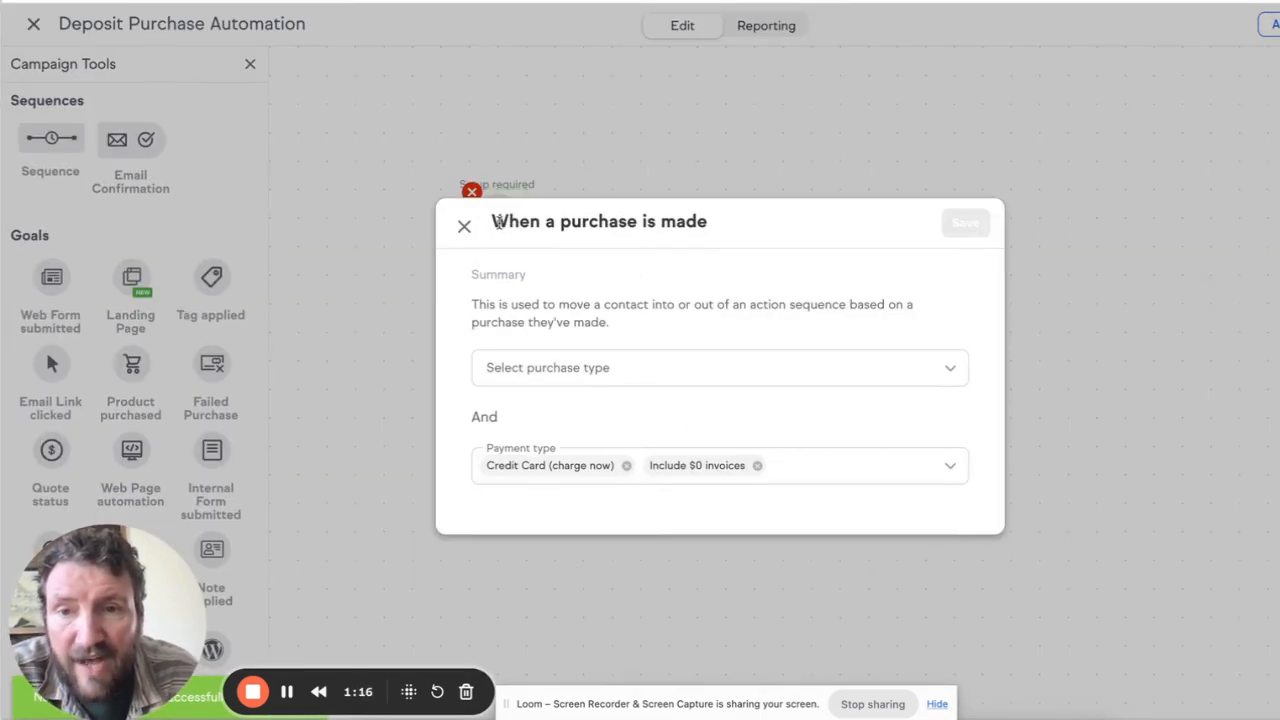
left_click(531, 380)
left_click(511, 466)
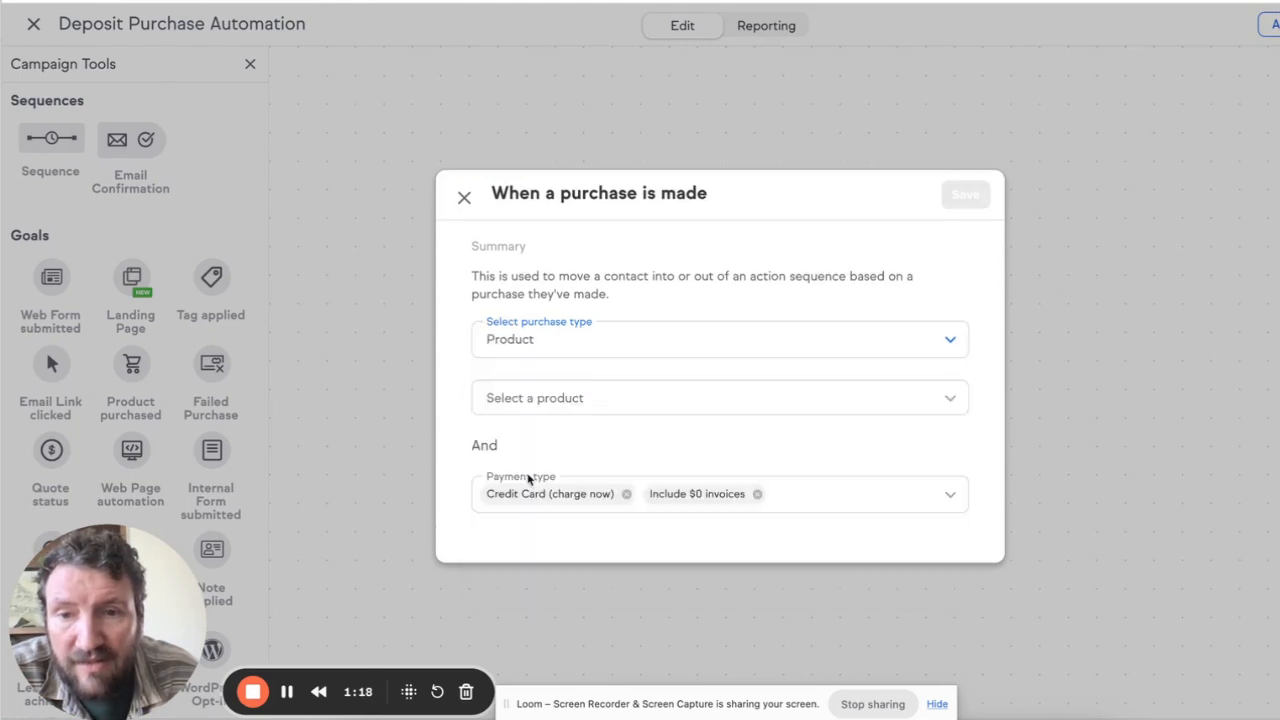
left_click(534, 398)
scroll(553, 502, "down", 3)
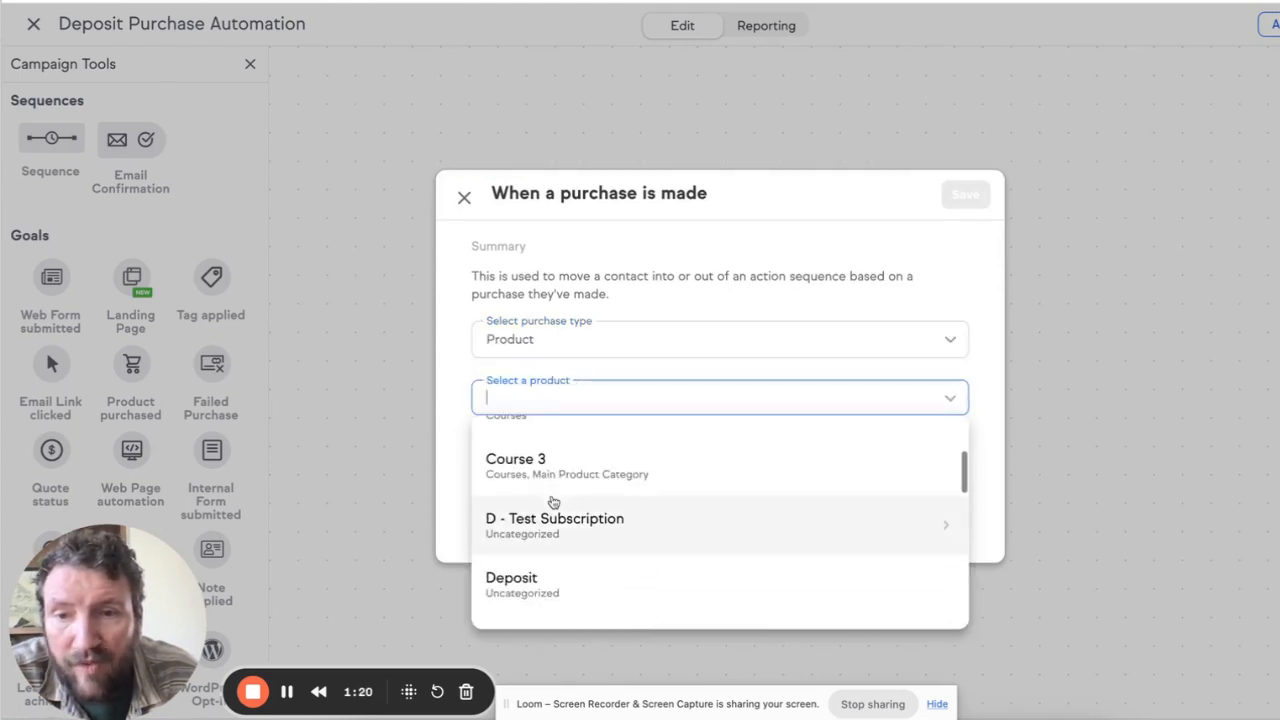
left_click(605, 491)
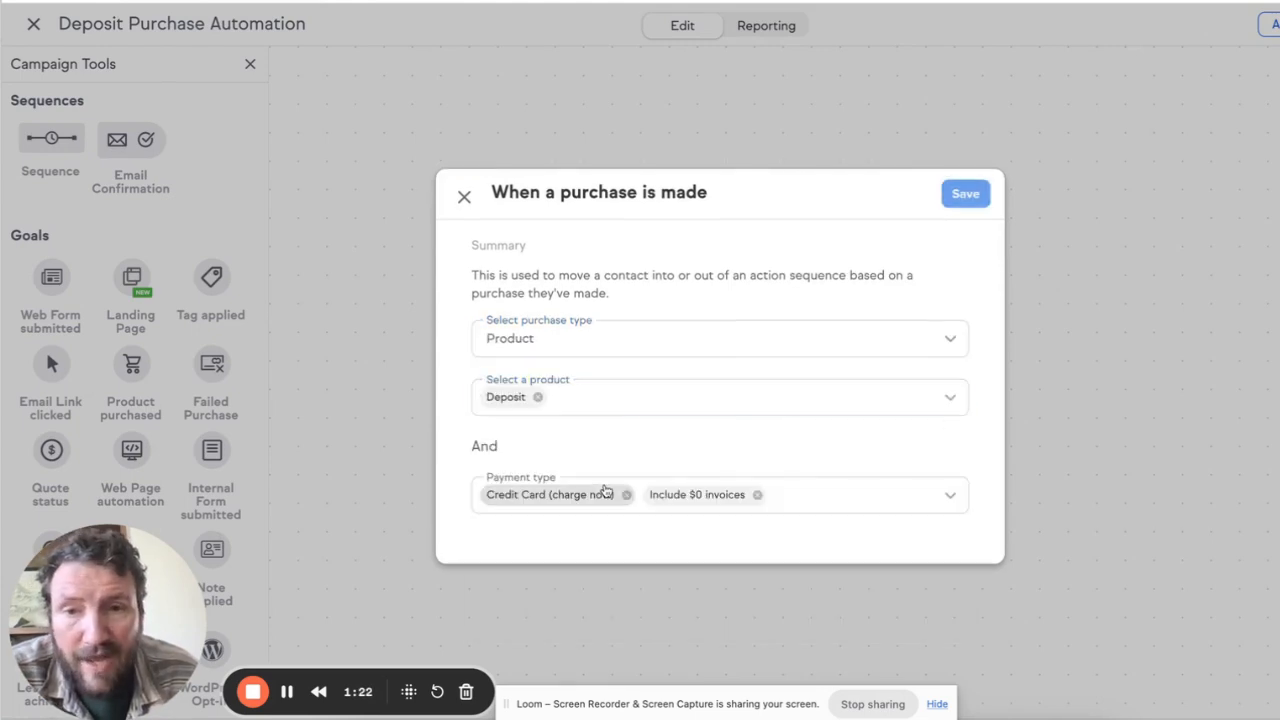
left_click(965, 194)
Add a sequence after the Deposit Purchased goal, connect the two, and name it "Activation Fee and Subscription Payments".
left_click_drag(41, 149, 634, 207)
left_click_drag(526, 220, 665, 218)
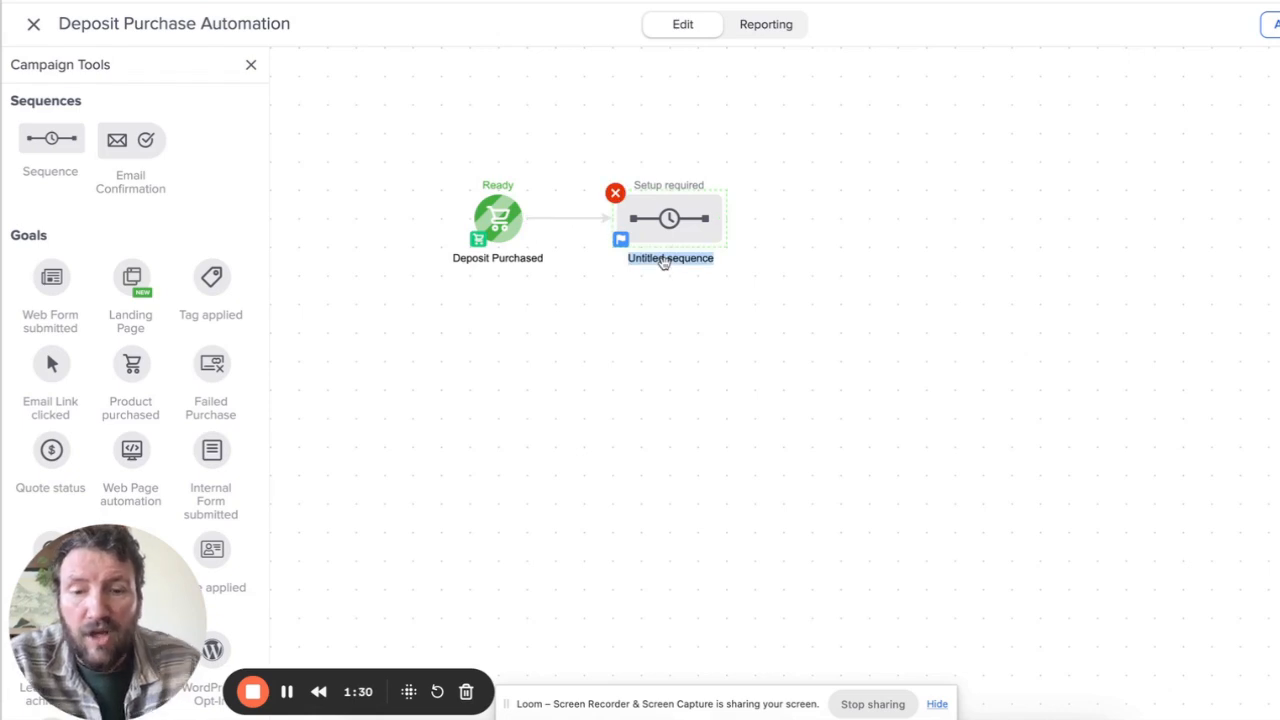
type("Activation Fee and Subscription Payments")
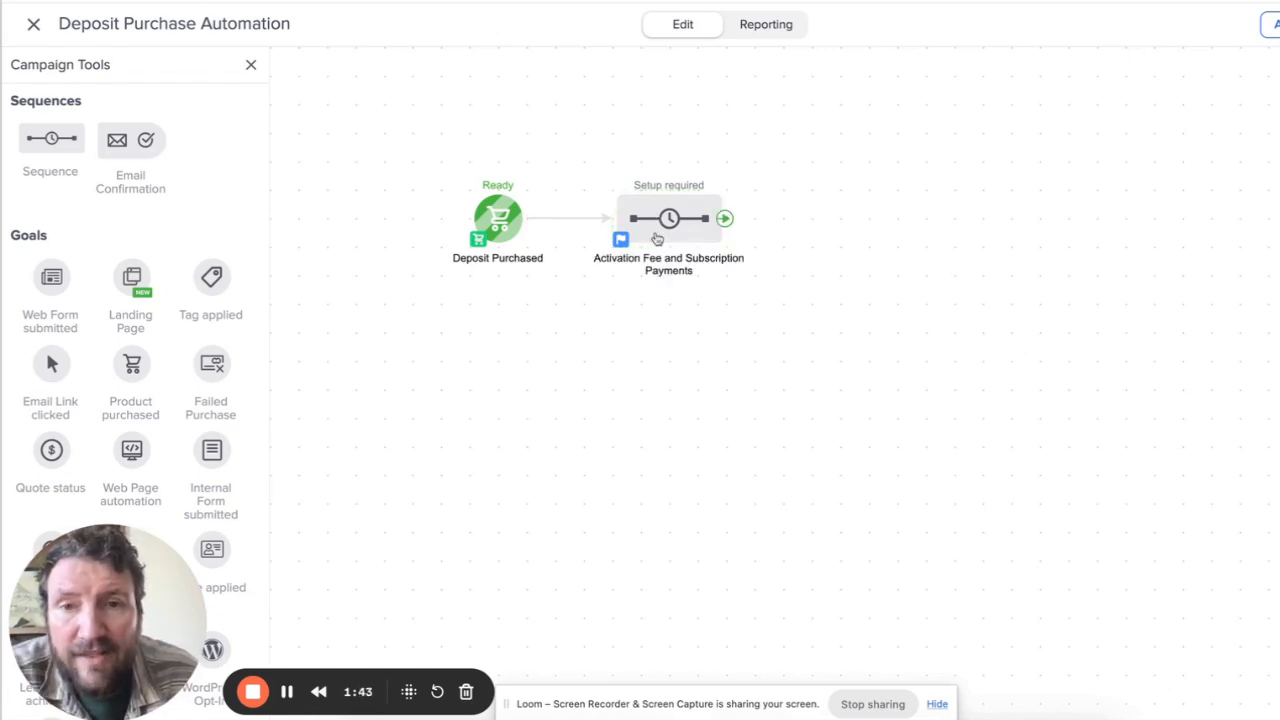
Inside the Activation Fee and Subscription Payments sequence, add a delay timer after Start and set it to wait at least 1 week.
double_click(651, 215)
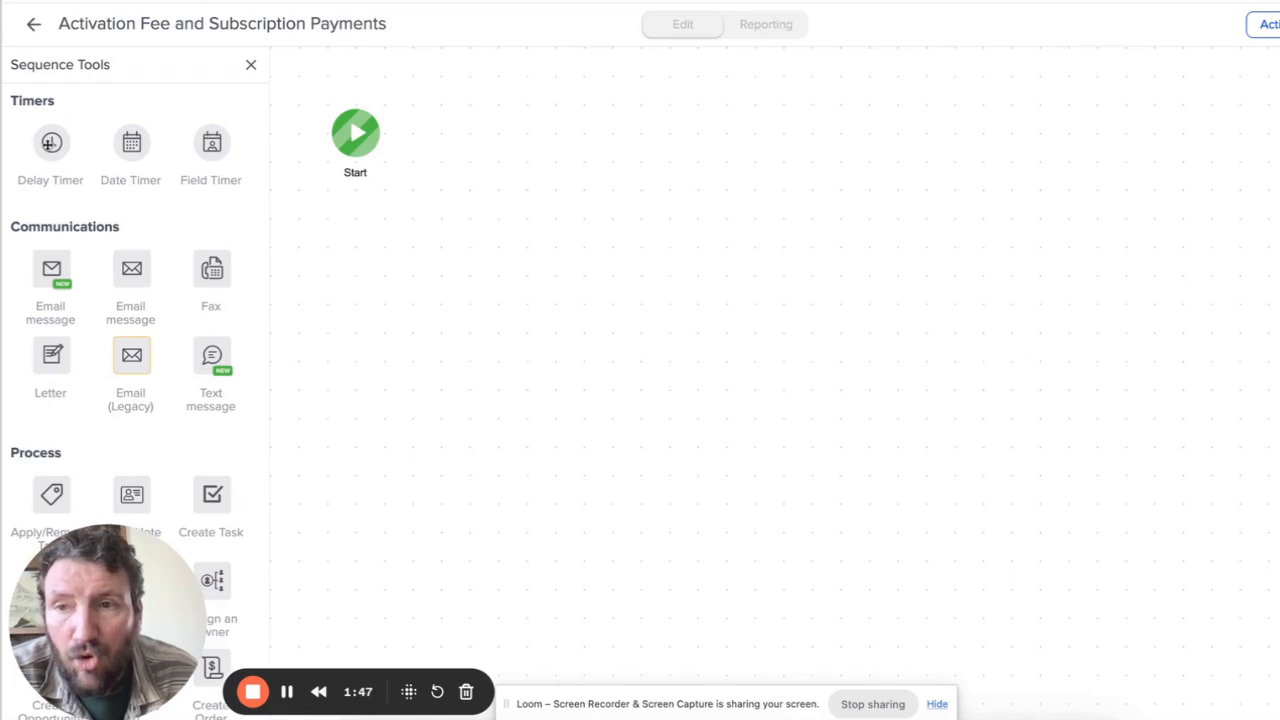
left_click_drag(49, 143, 498, 138)
left_click(498, 140)
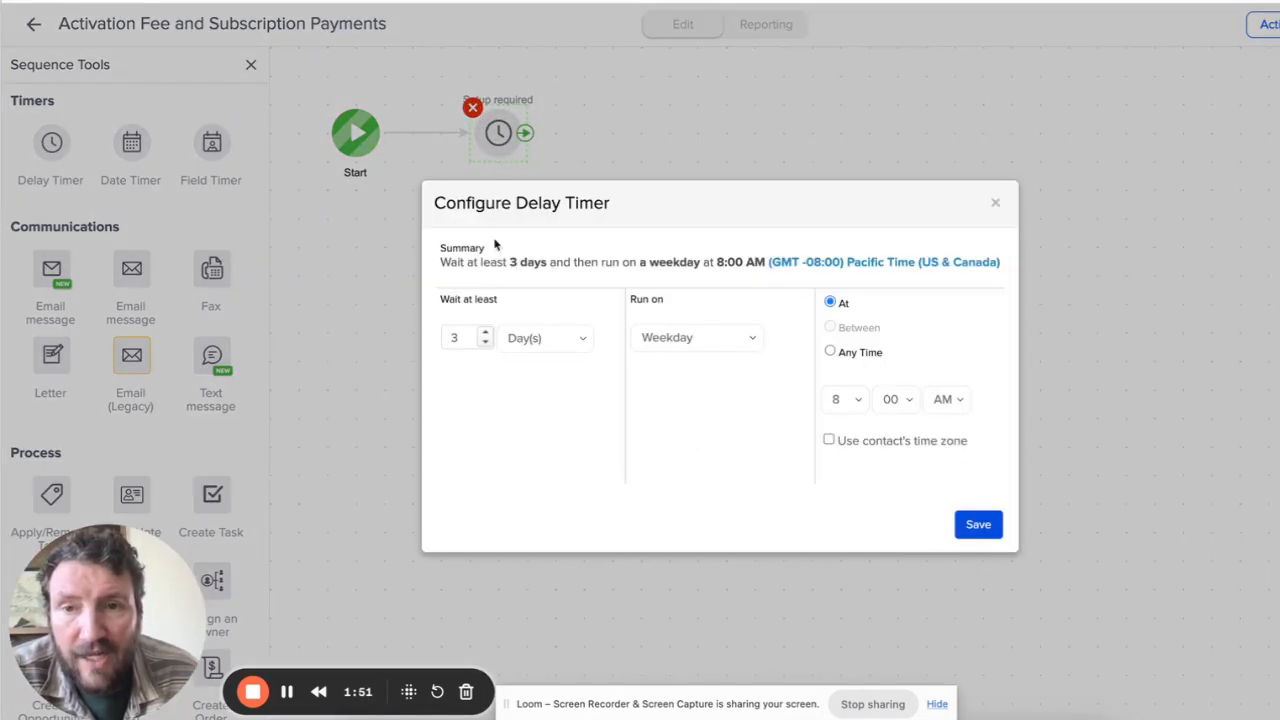
left_click(526, 340)
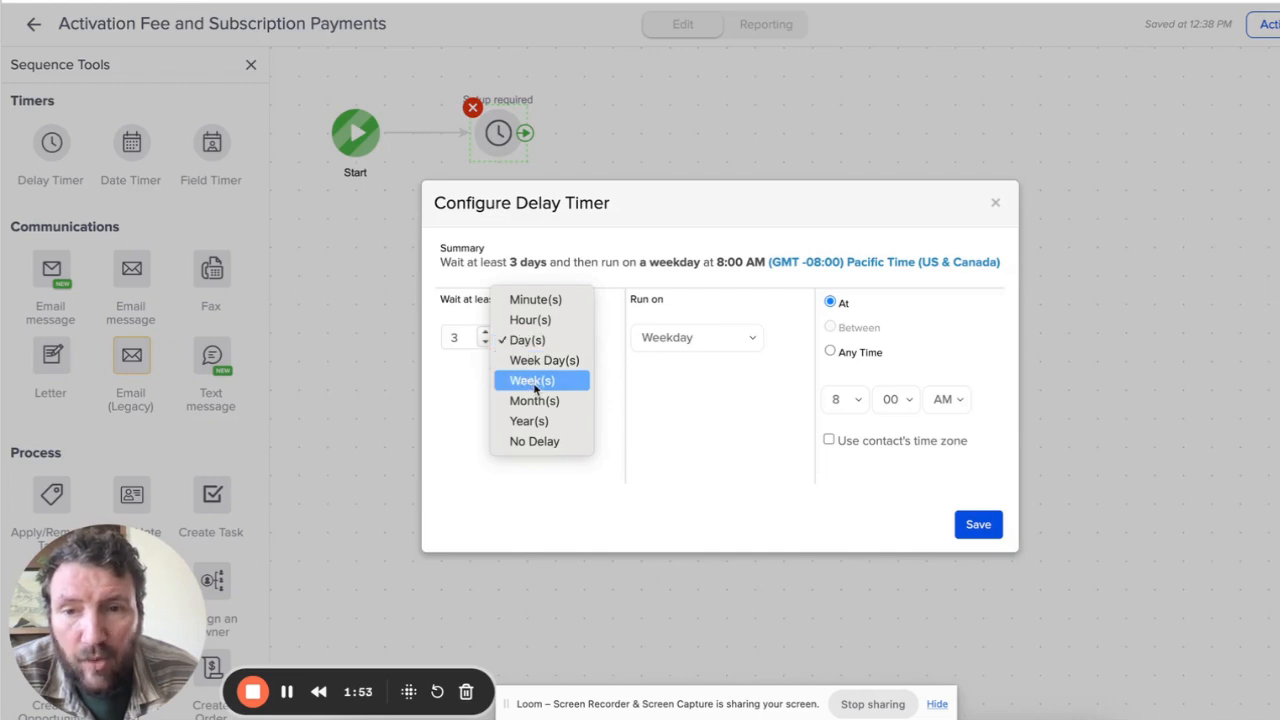
left_click(540, 383)
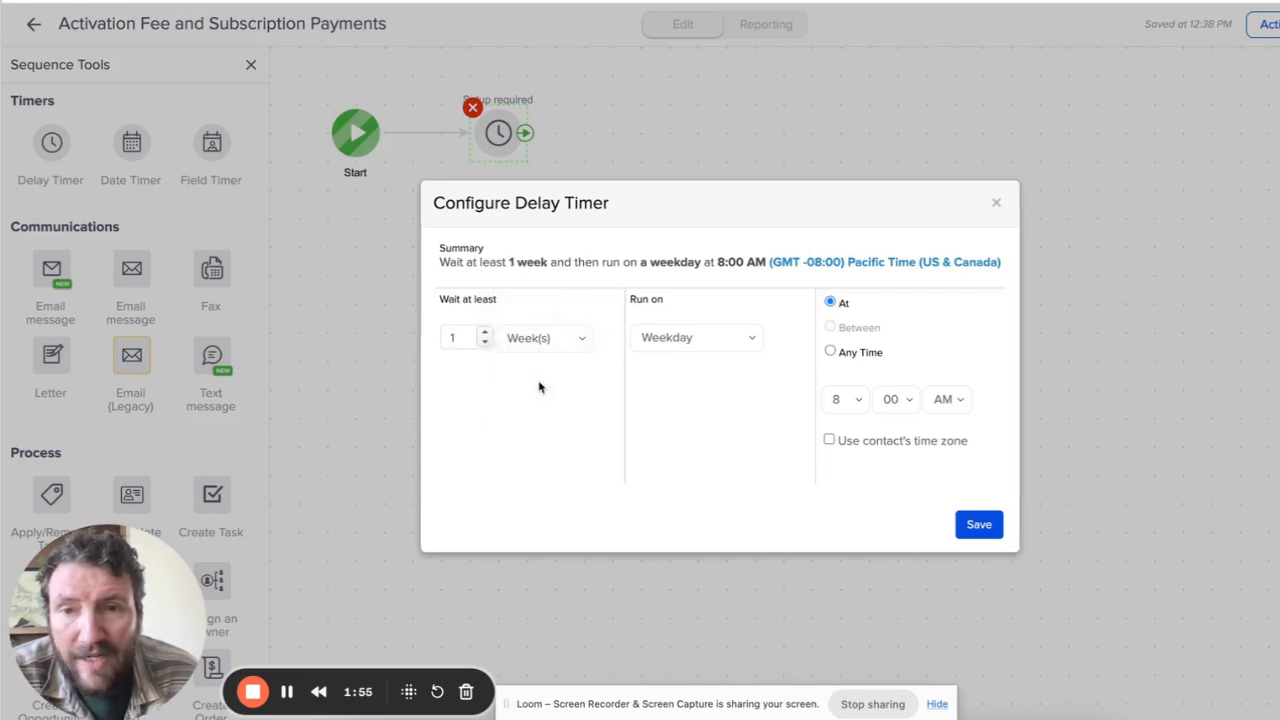
Set the delay timer to run on any day at 4:30 AM and save it.
left_click(686, 344)
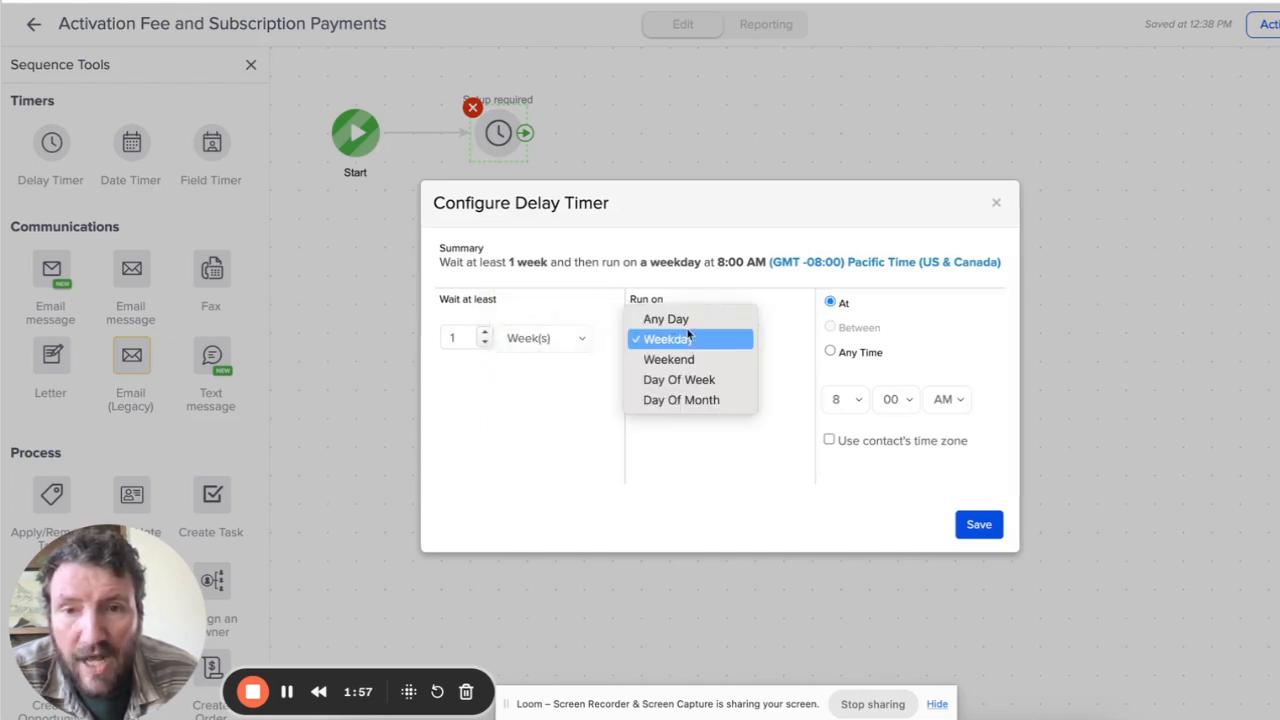
left_click(680, 319)
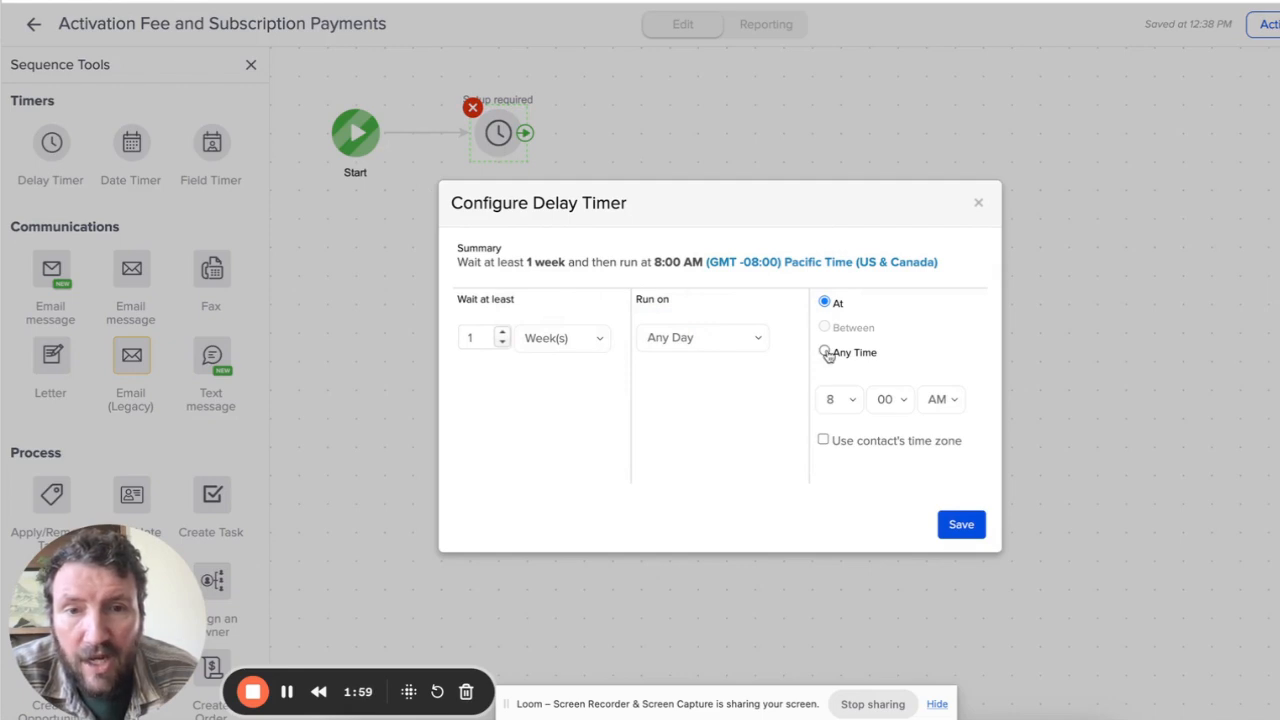
left_click(838, 398)
left_click(832, 320)
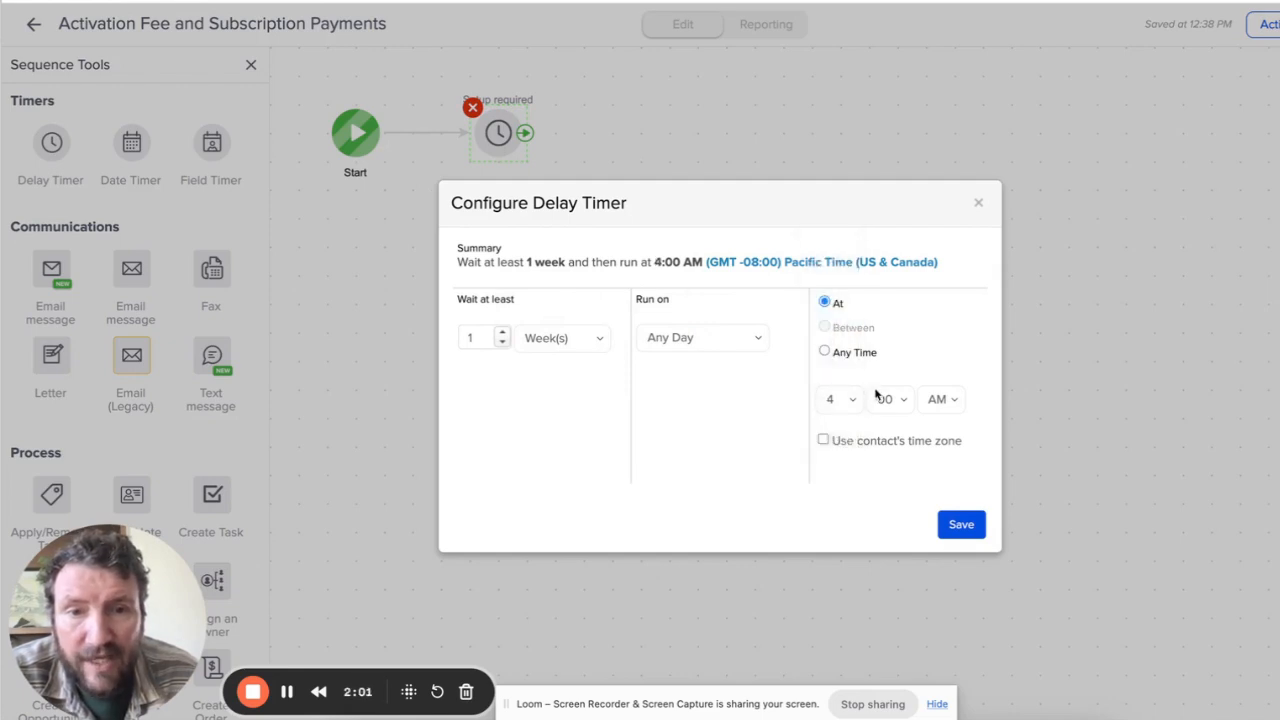
left_click(884, 399)
left_click(889, 440)
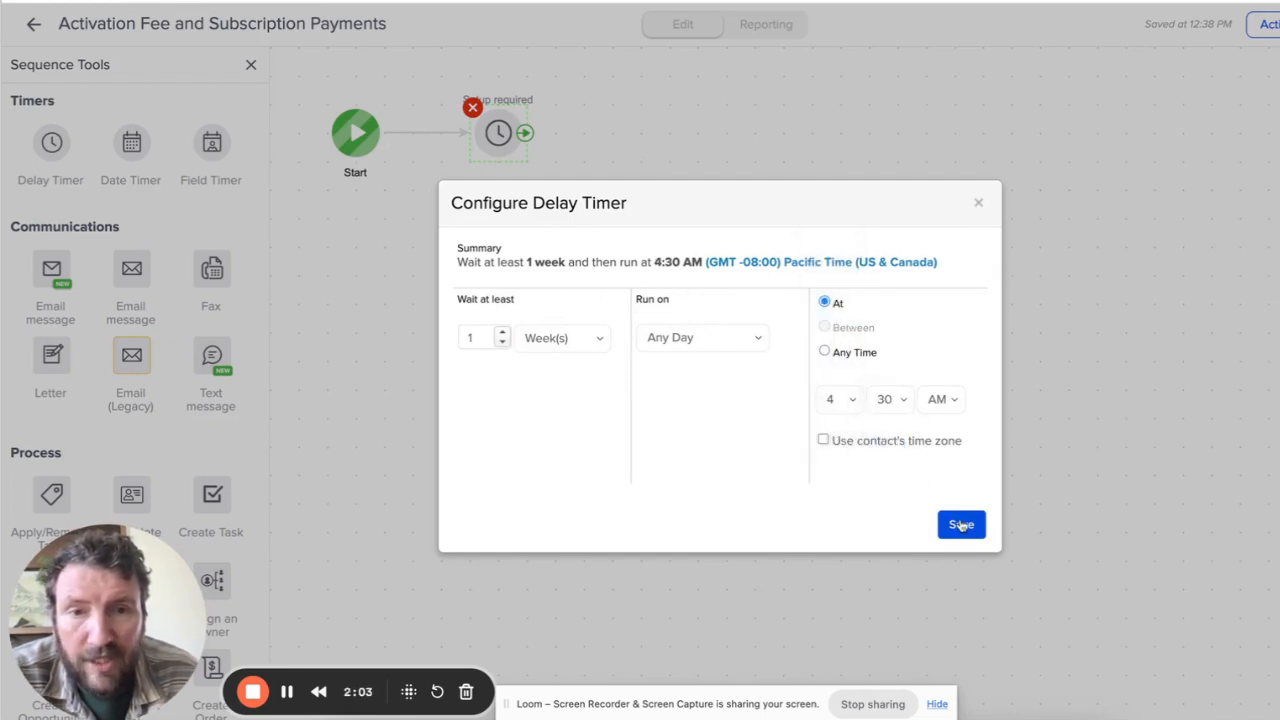
left_click(960, 525)
Add a Create Order process after the one-week delay timer in the sequence.
scroll(158, 333, "down", 3)
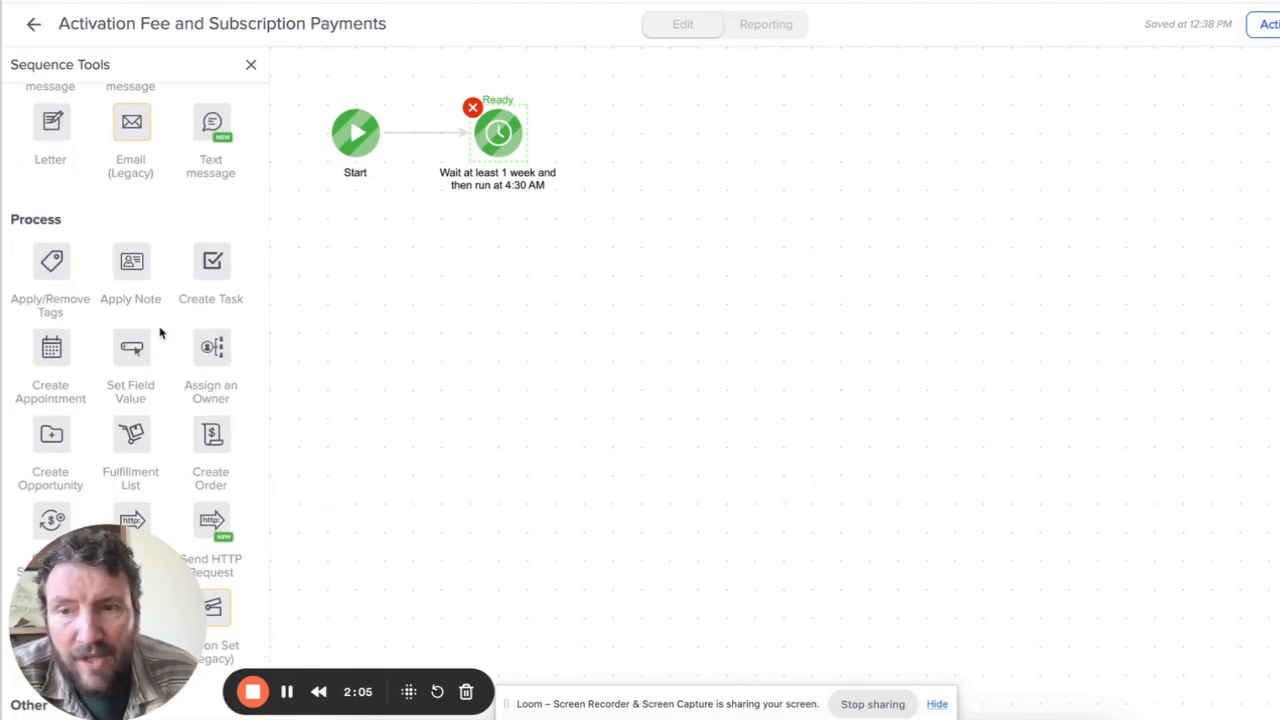
scroll(160, 333, "down", 1)
left_click_drag(212, 398, 640, 133)
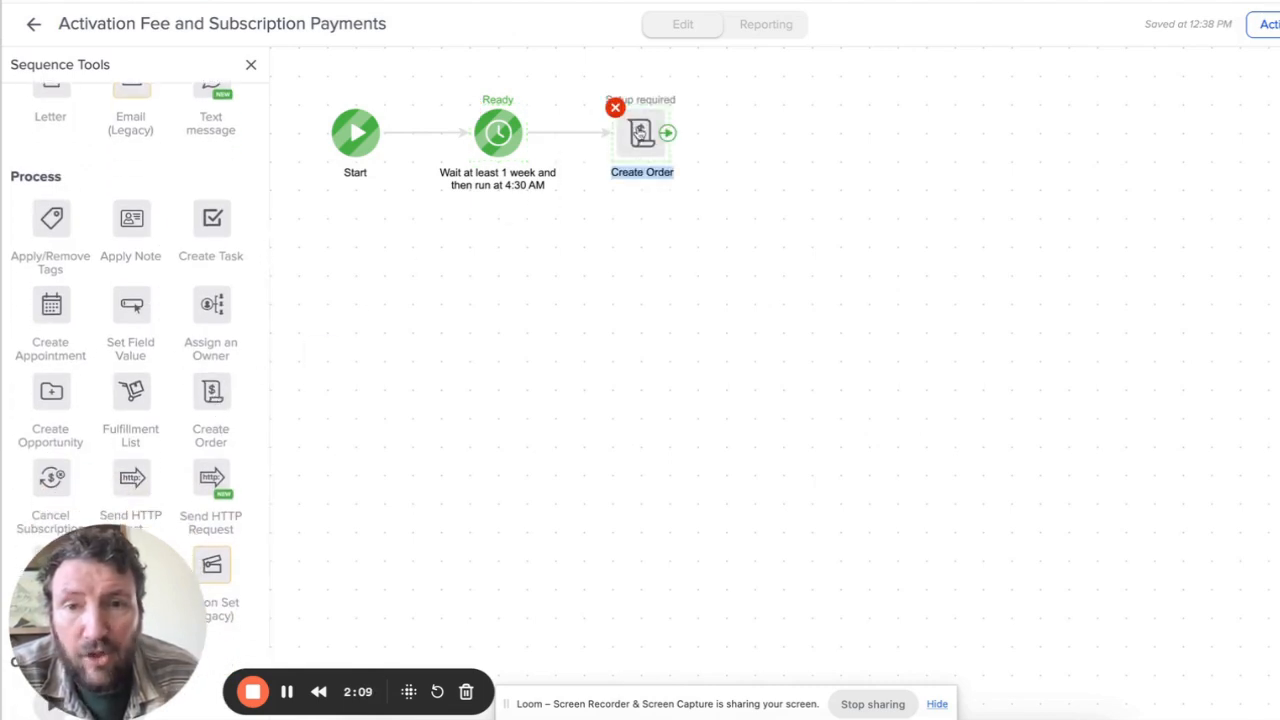
Open the Create Order process and add the one-time product Course 1 to the order.
mouse_move(648, 135)
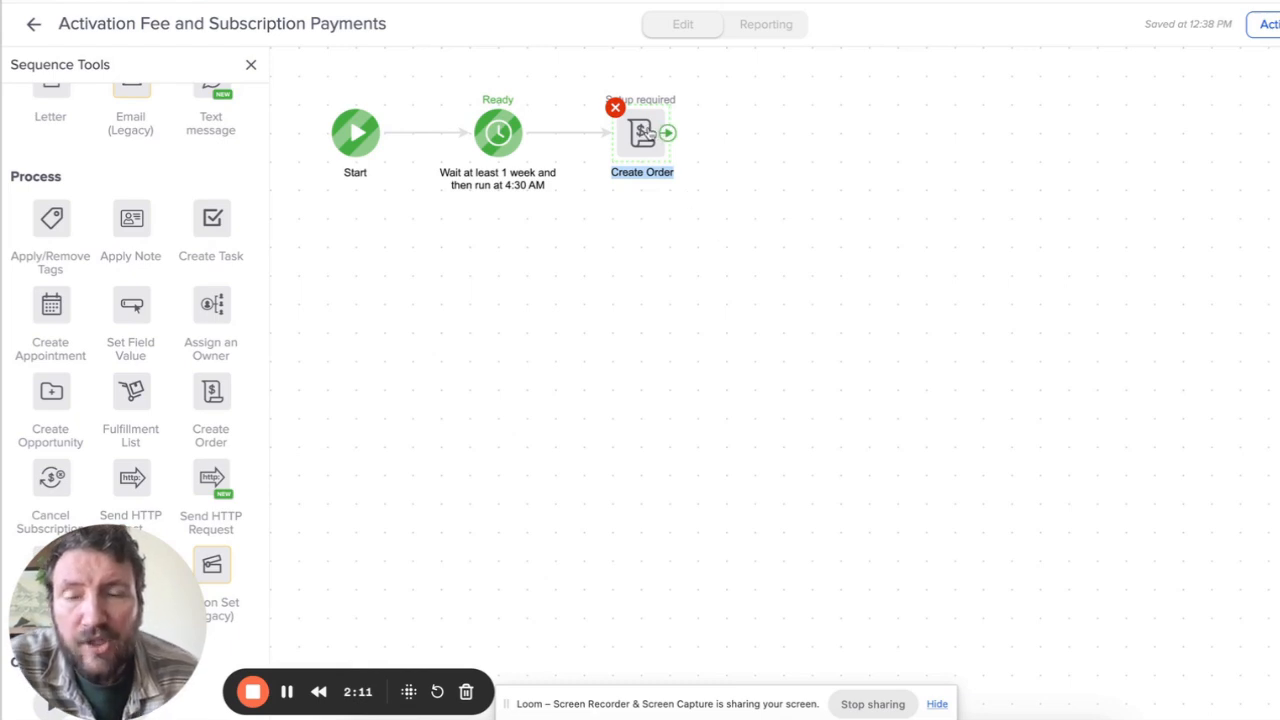
double_click(648, 135)
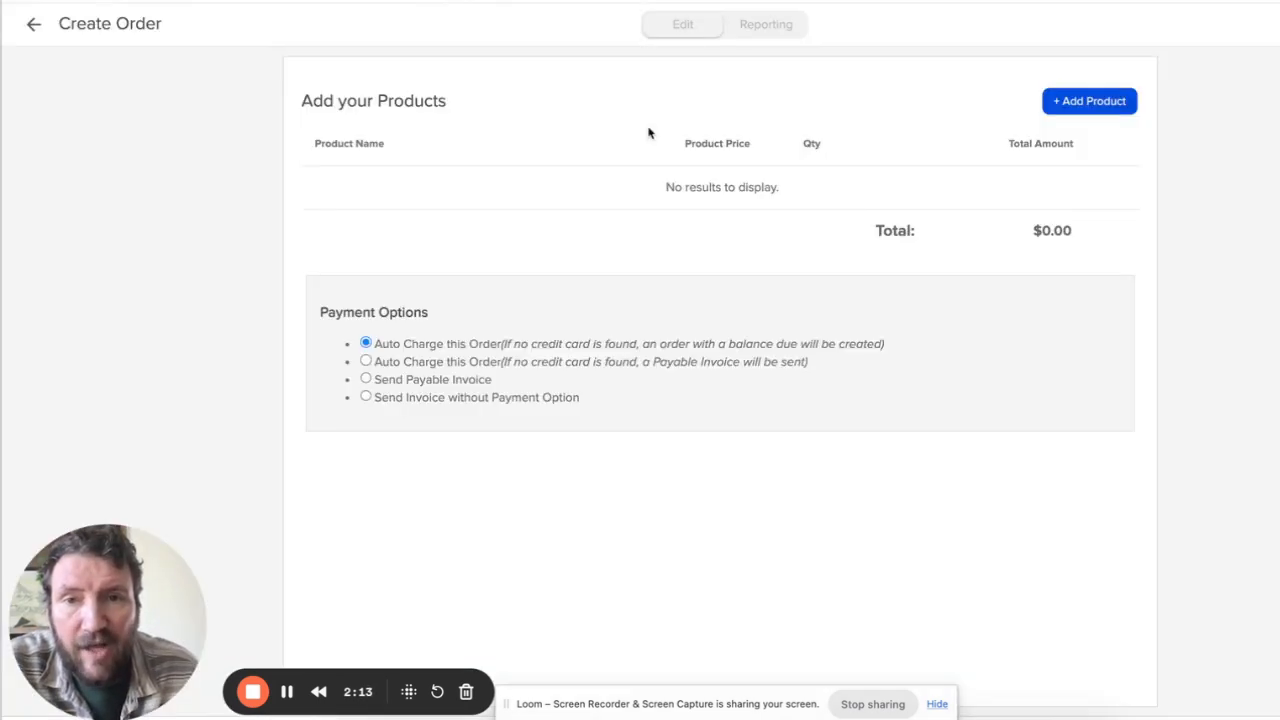
left_click(1088, 101)
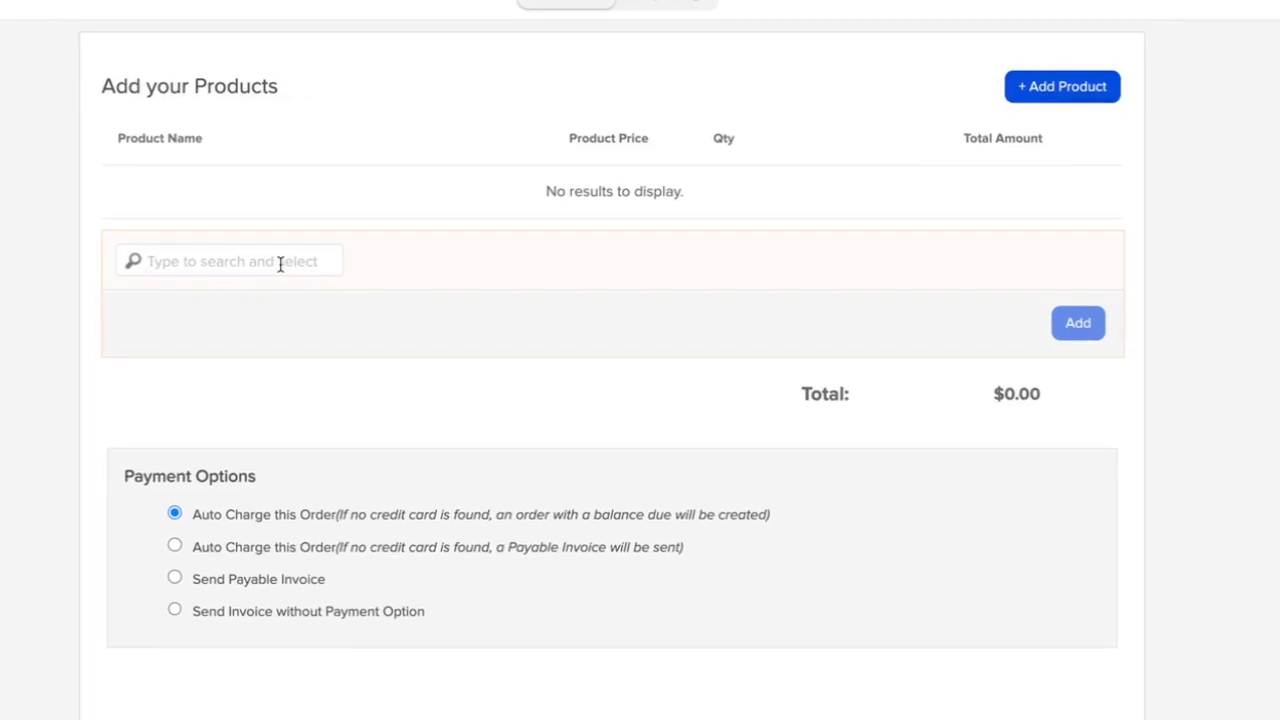
left_click(280, 263)
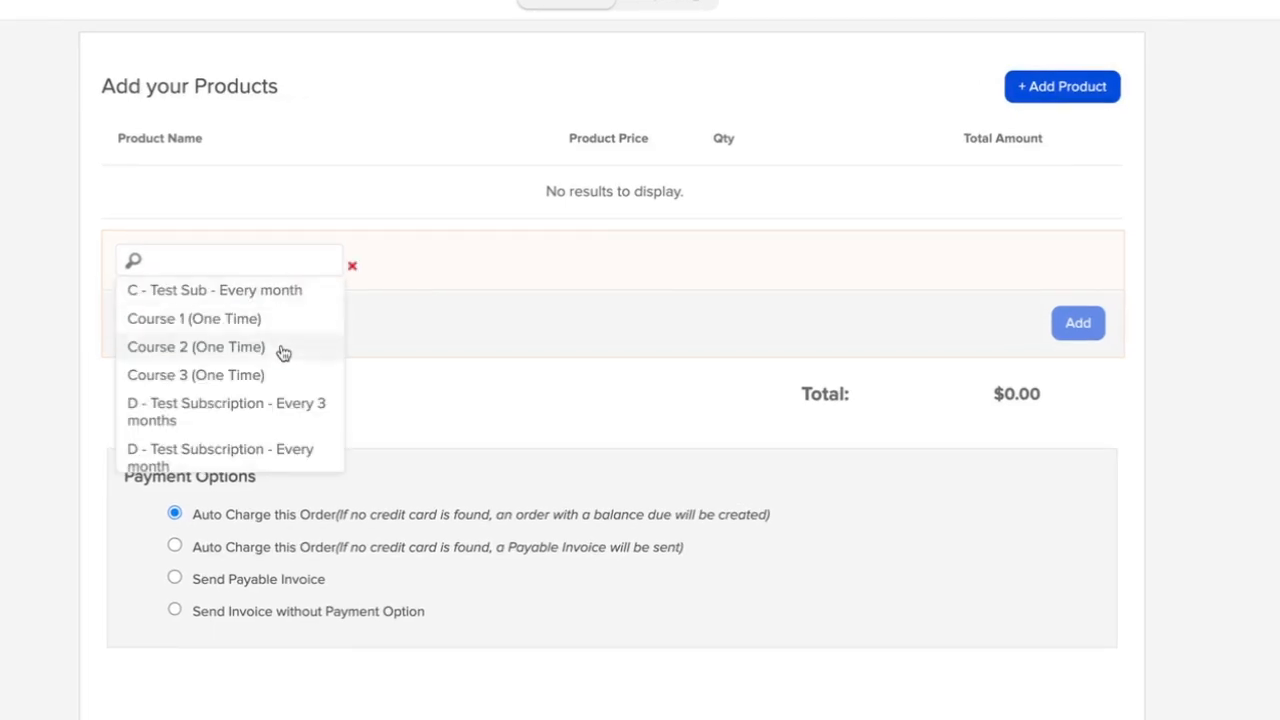
scroll(281, 360, "down", 2)
scroll(283, 378, "down", 6)
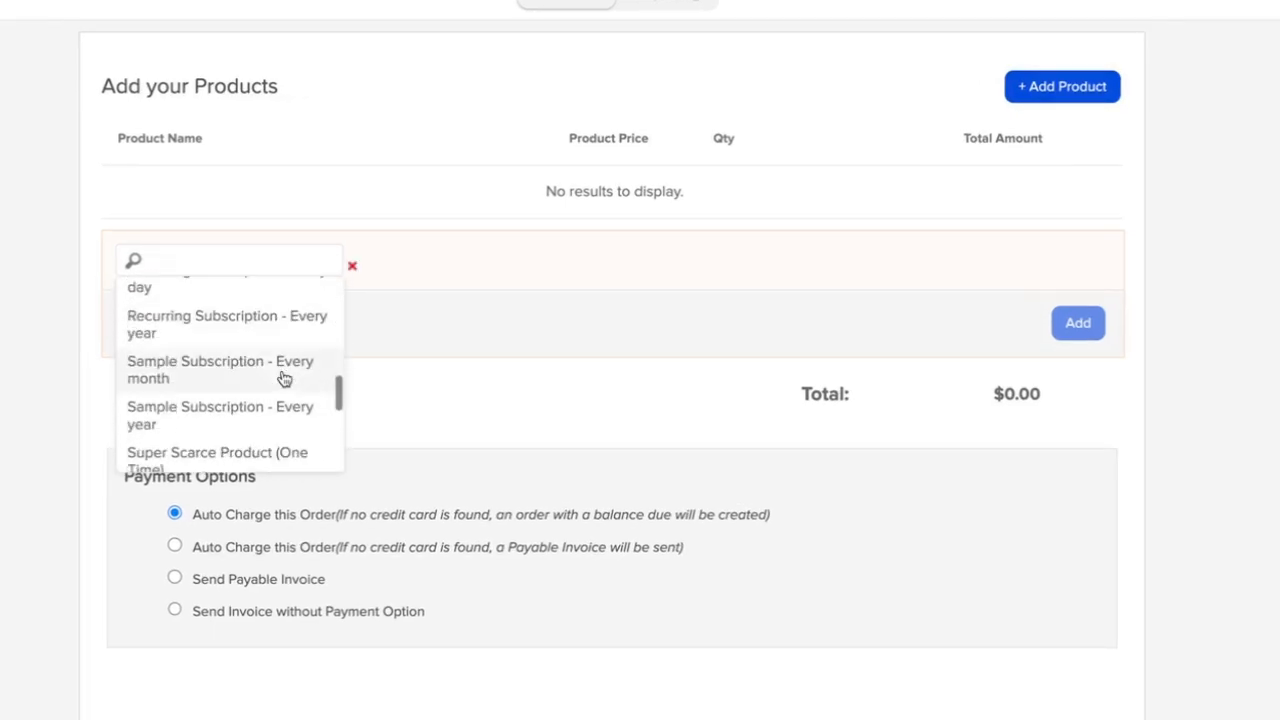
scroll(283, 378, "down", 2)
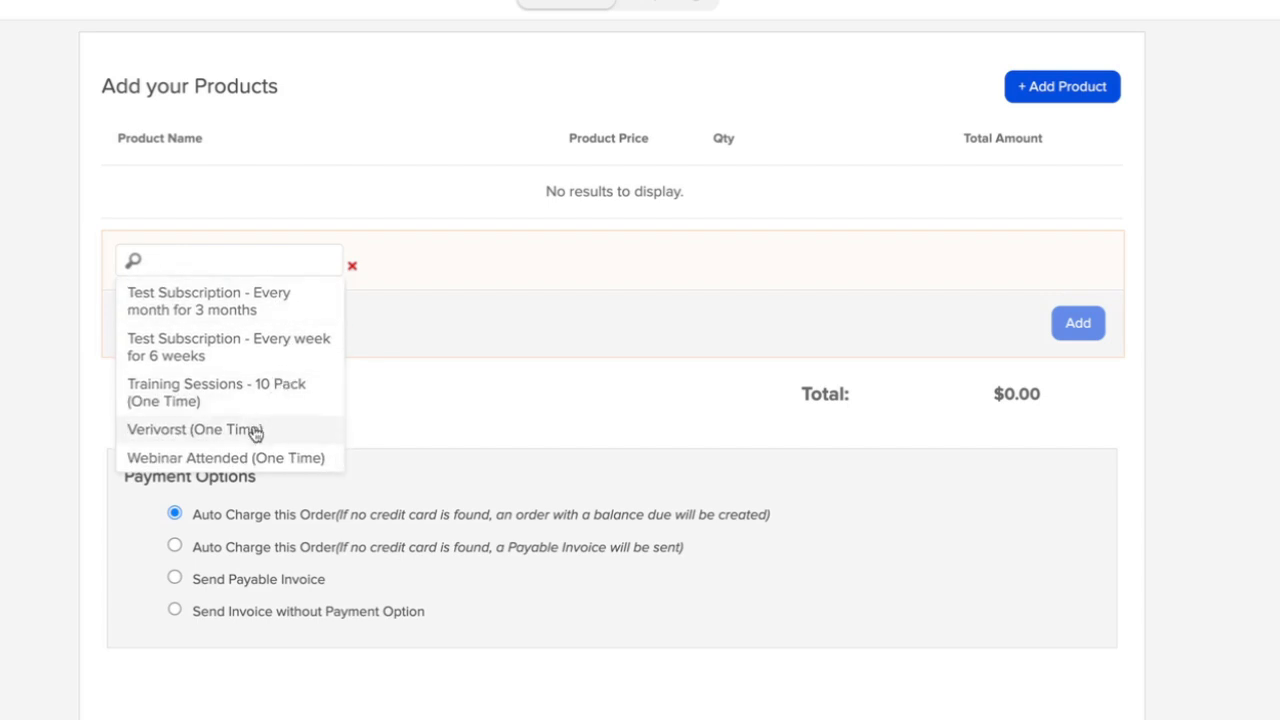
scroll(251, 431, "up", 10)
left_click(250, 320)
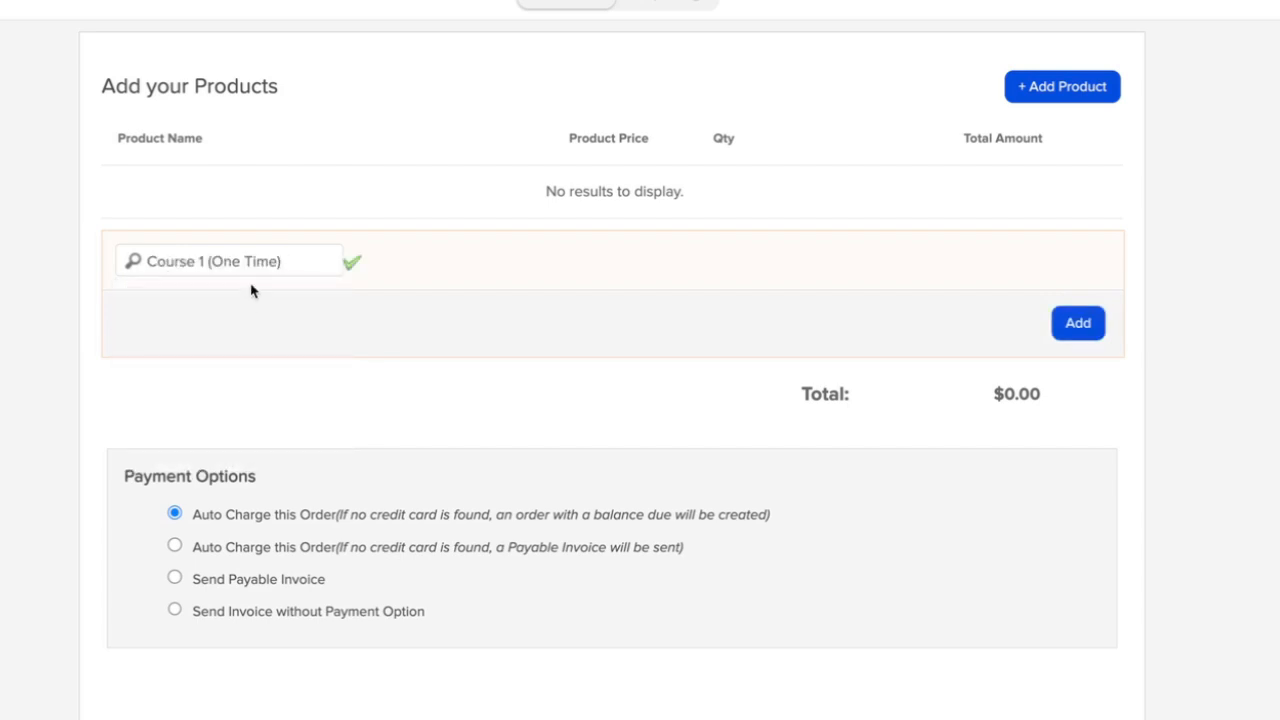
left_click(1080, 330)
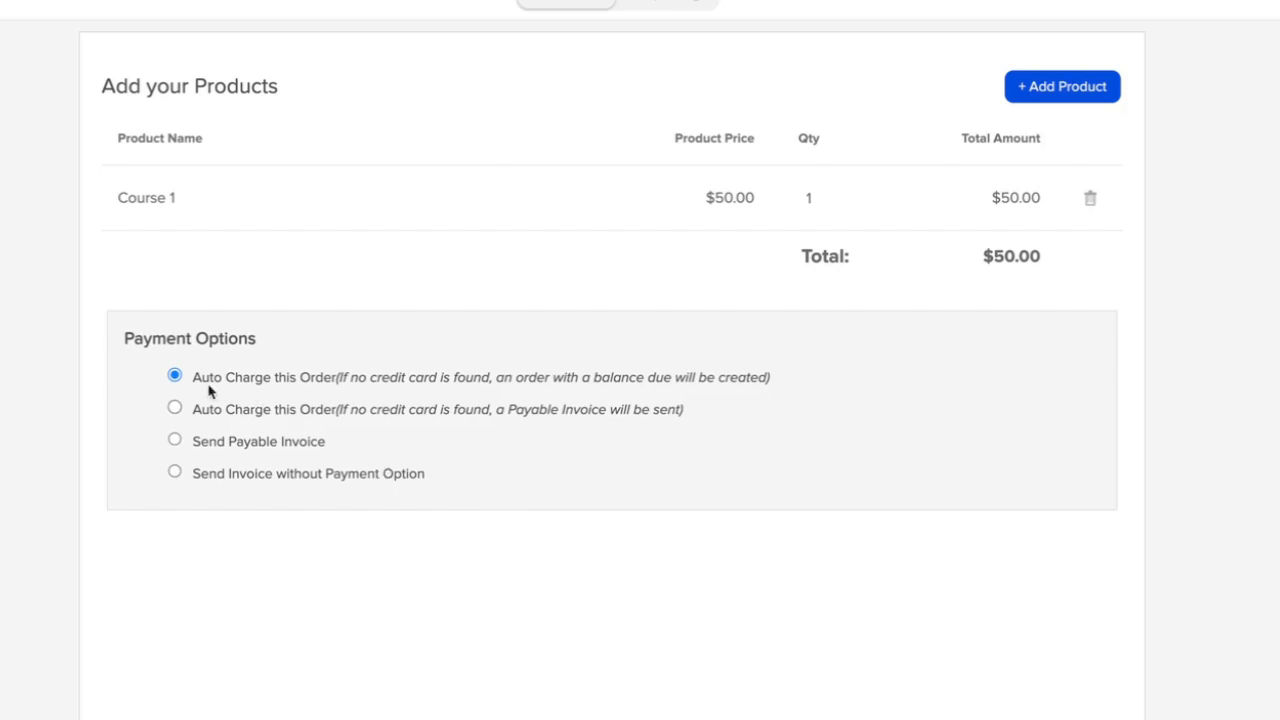
Set the order to auto charge, with a Payable Invoice sent if no credit card is found, and review the invoice email.
left_click_drag(195, 386, 689, 414)
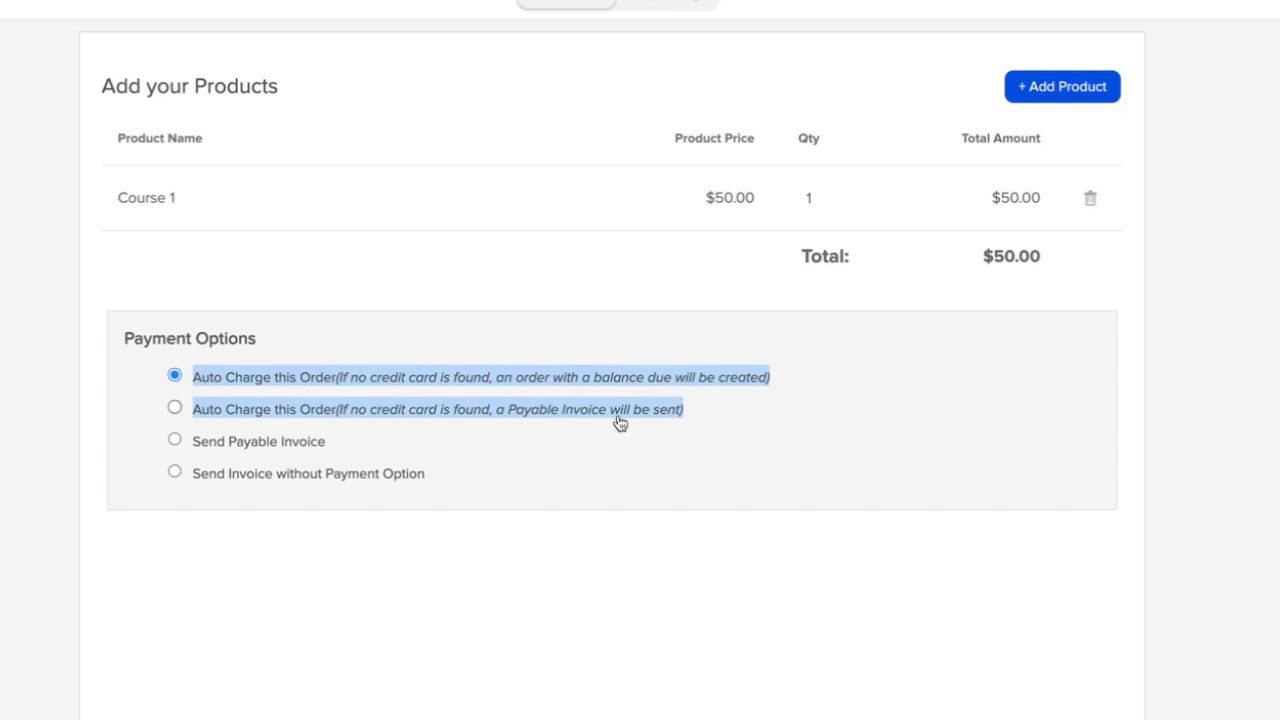
left_click(175, 408)
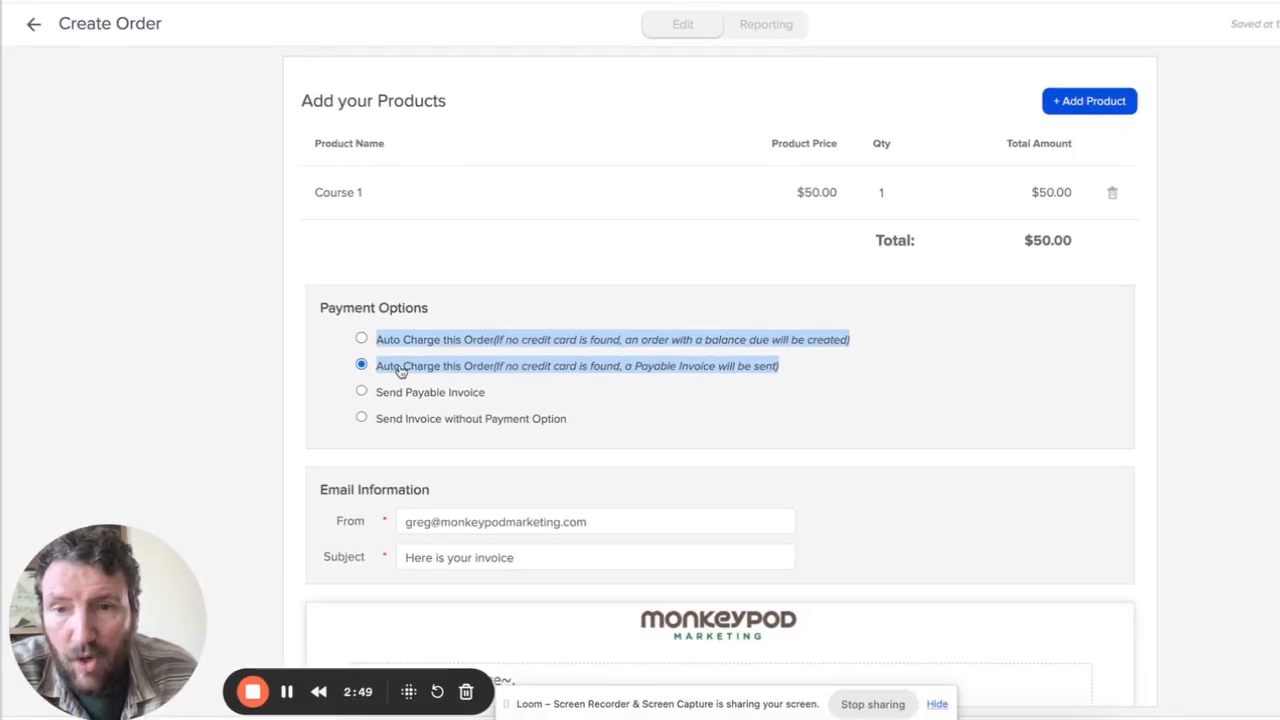
left_click(885, 386)
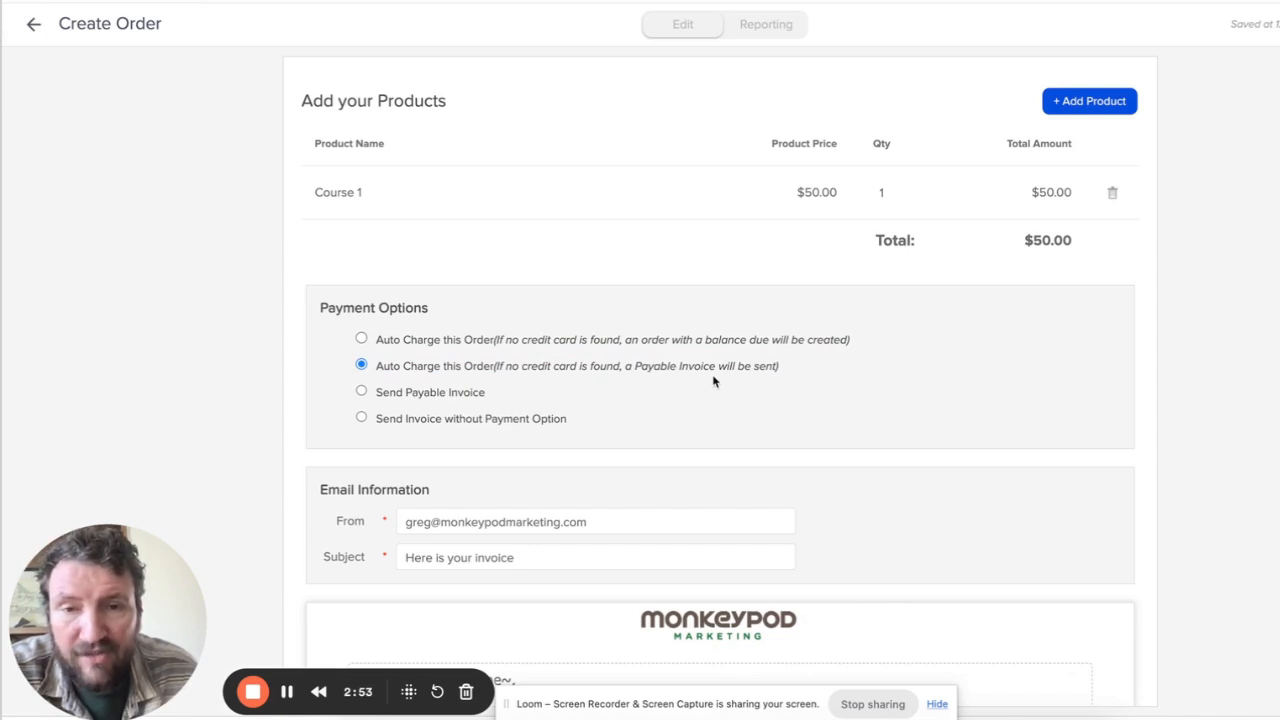
scroll(713, 380, "down", 1)
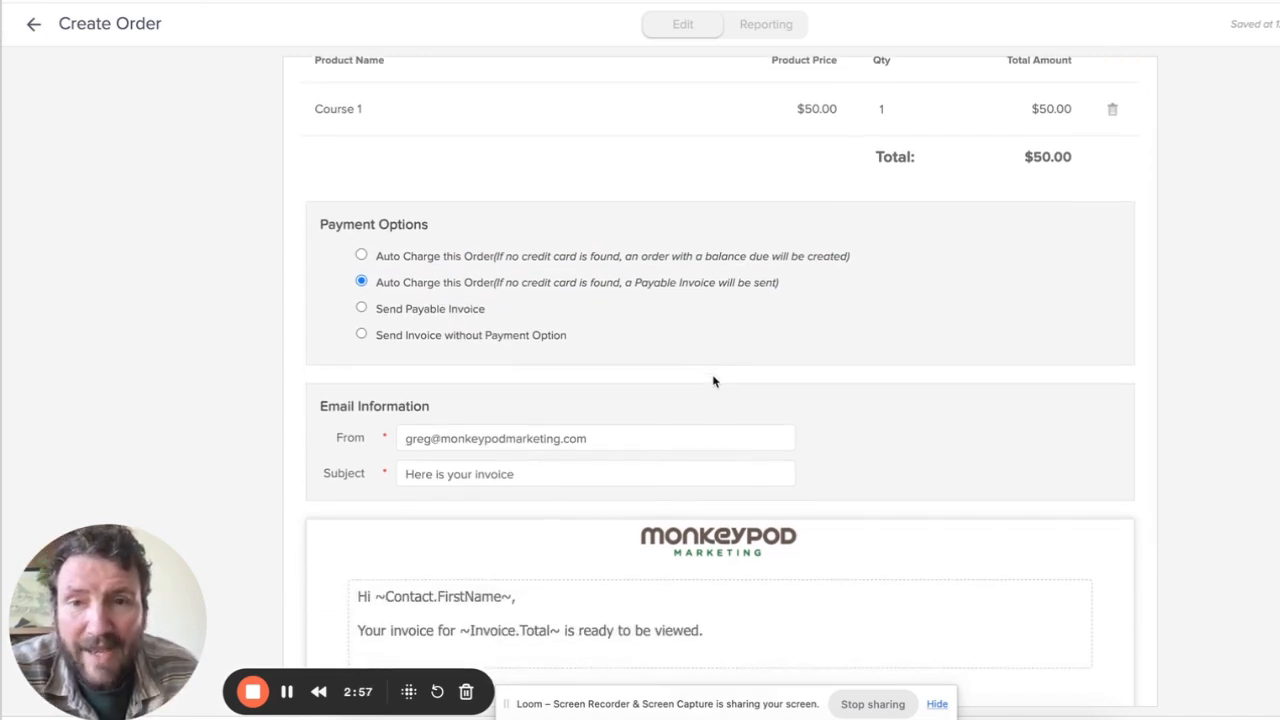
scroll(713, 380, "down", 1)
scroll(538, 233, "down", 2)
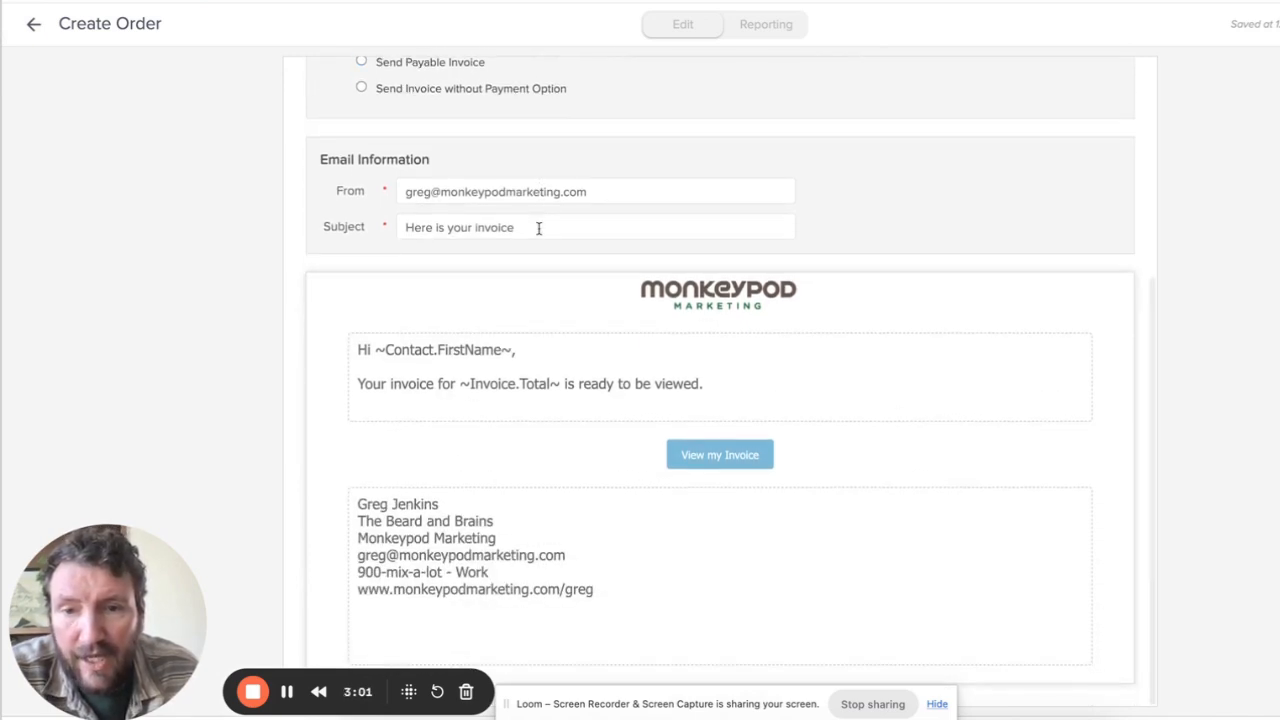
scroll(586, 290, "up", 4)
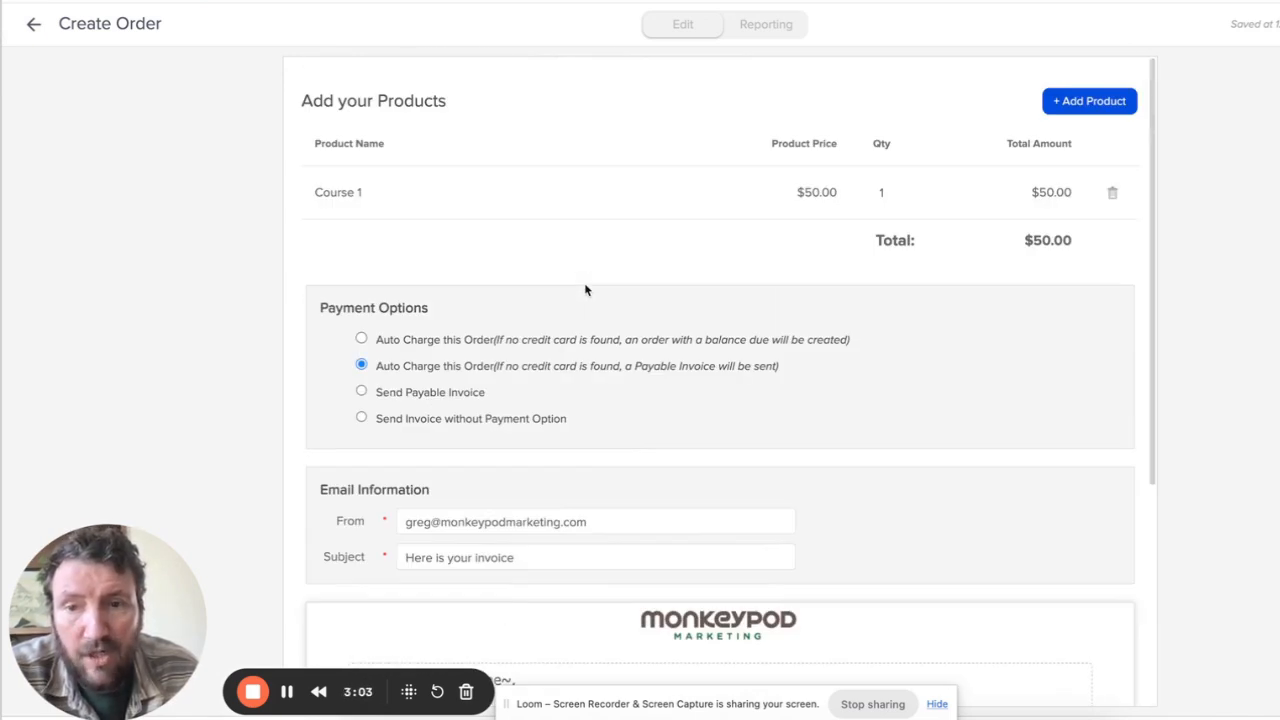
Review the invoice email below the payment options and return to the sequence.
scroll(586, 290, "down", 4)
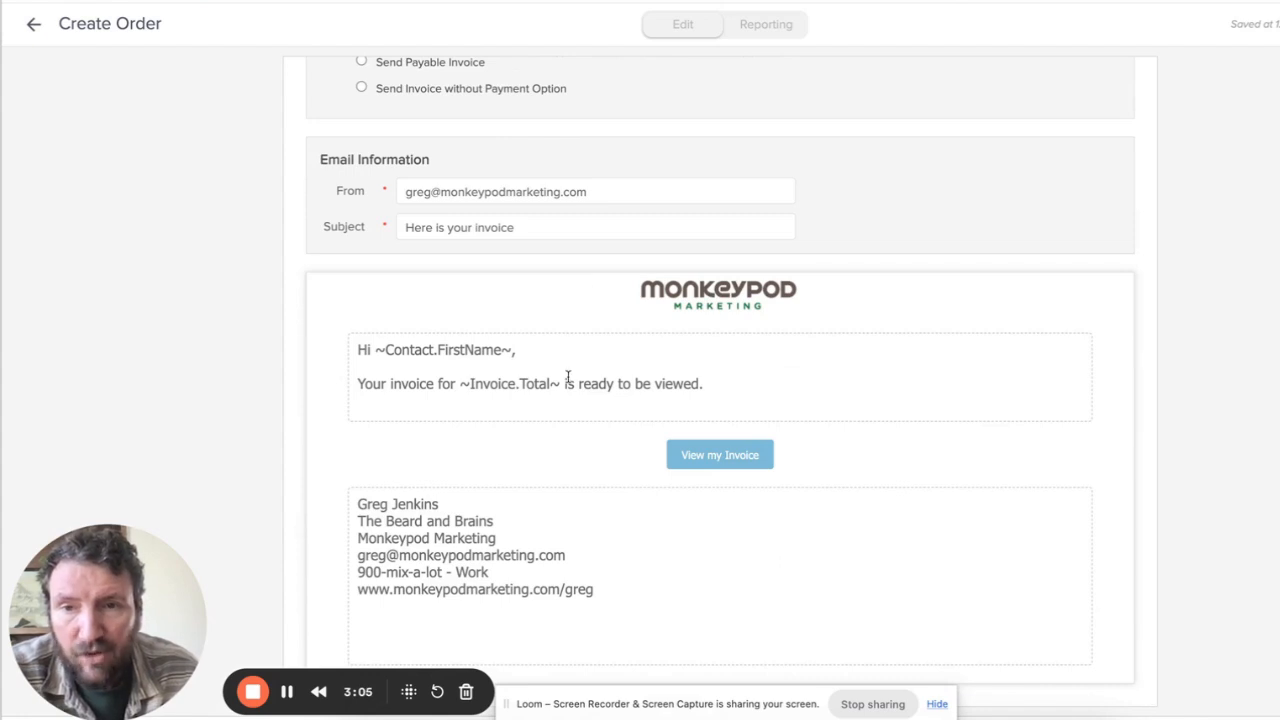
scroll(567, 378, "up", 4)
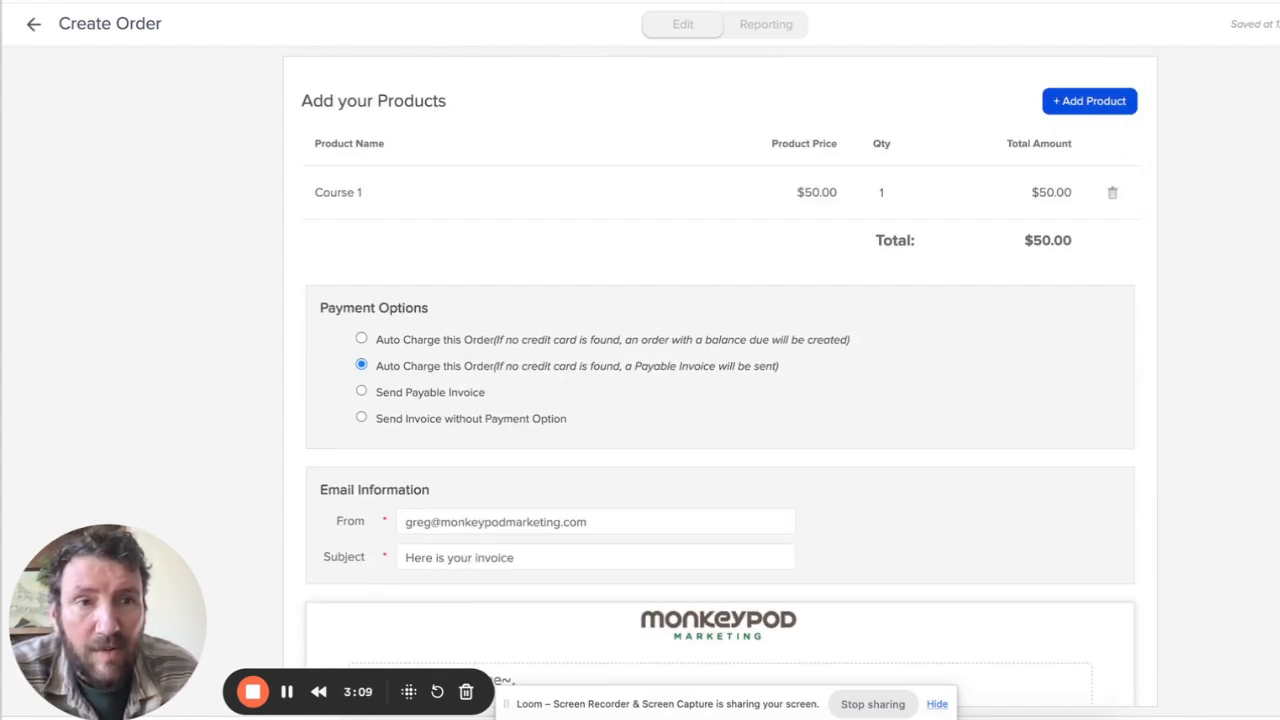
left_click(33, 27)
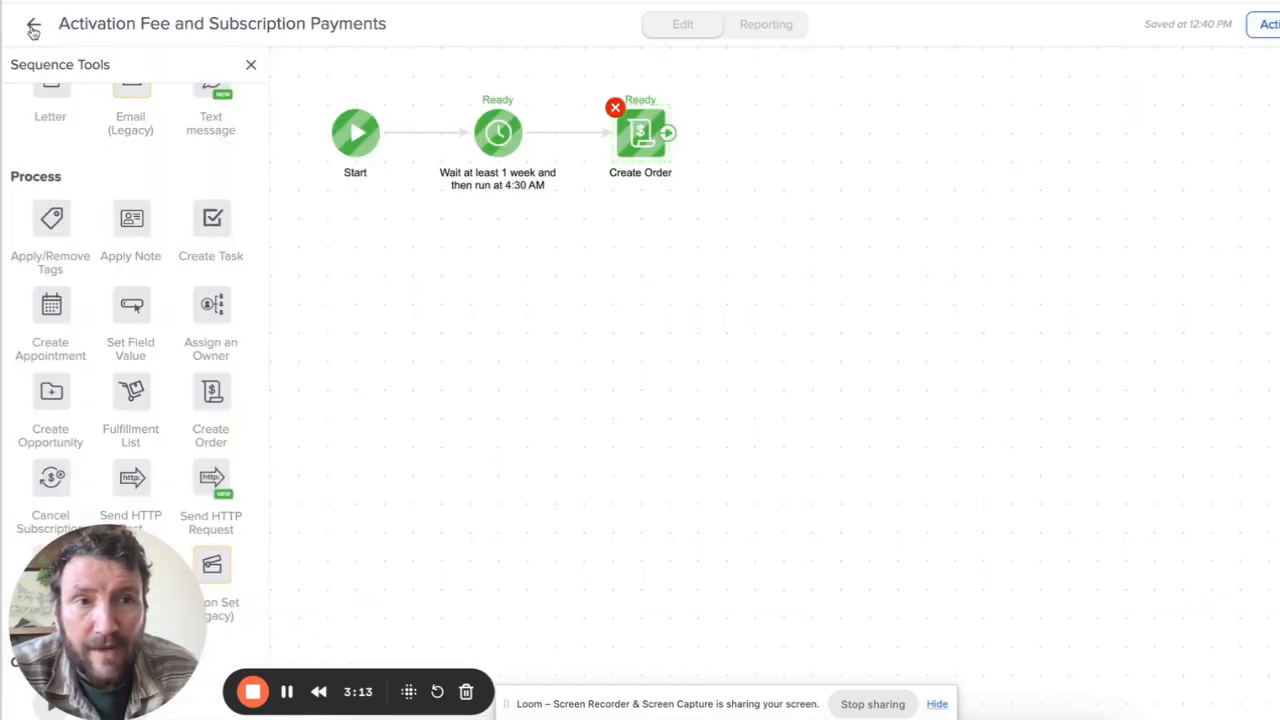
Add a second delay timer after the Create Order process and line it up closer to it.
scroll(141, 204, "up", 3)
left_click_drag(51, 142, 800, 116)
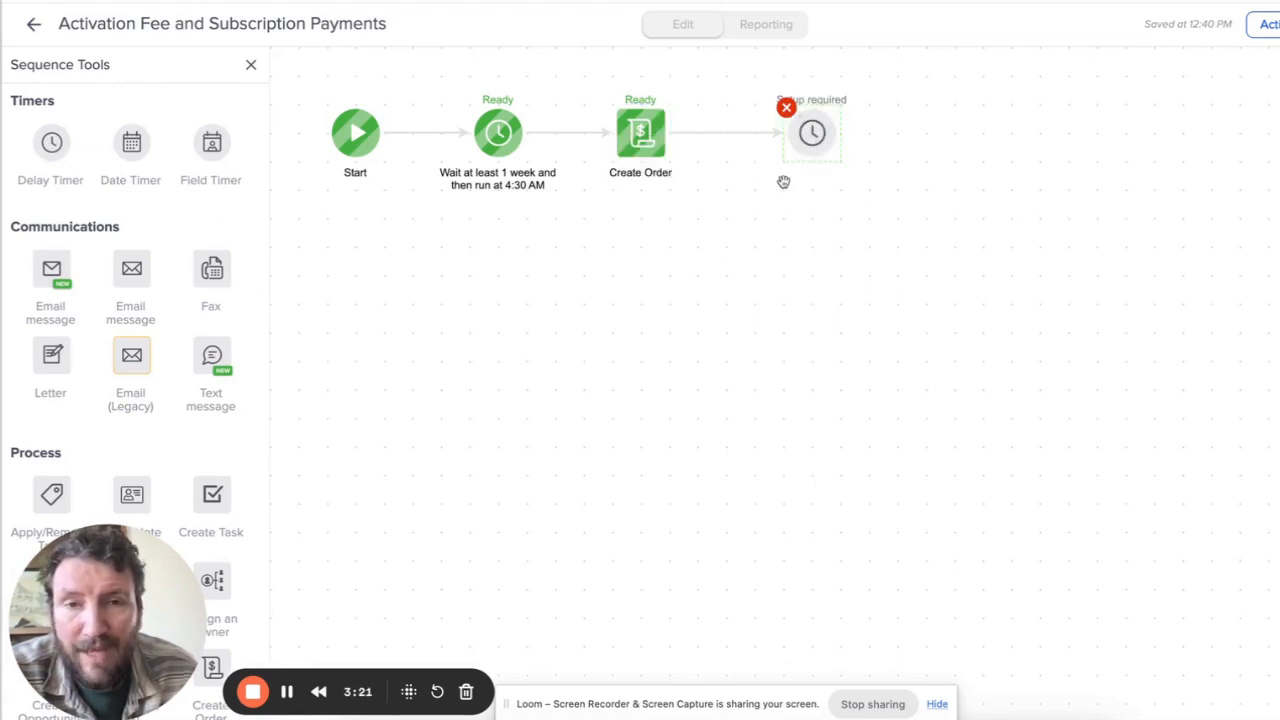
left_click_drag(830, 148, 801, 148)
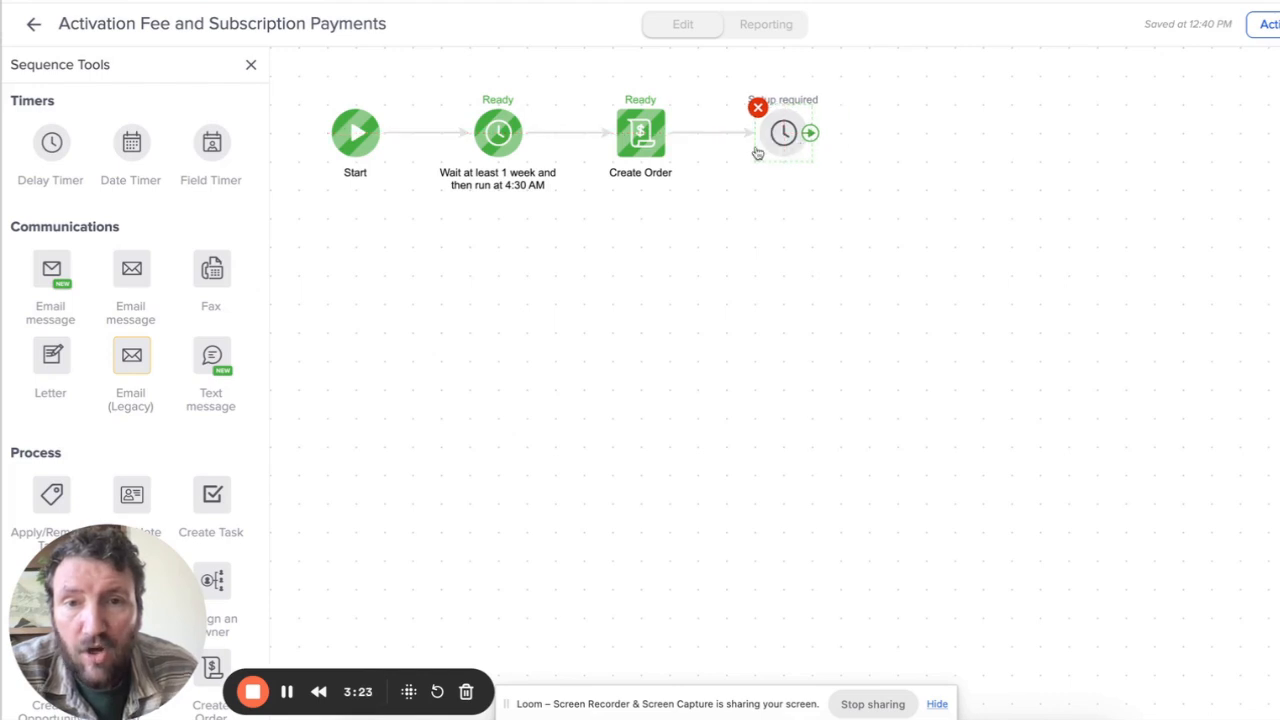
Configure the second delay timer to wait at least 1 week and run at 4:30 AM, and save it.
left_click(786, 136)
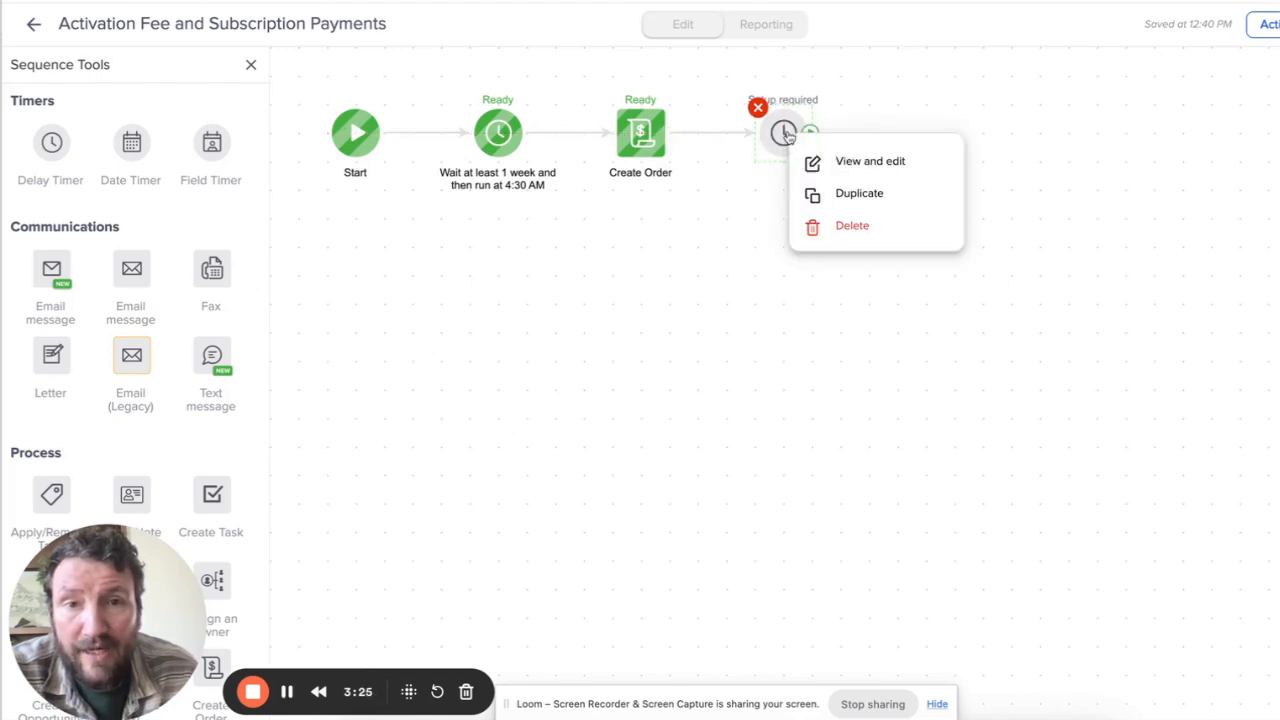
left_click(848, 160)
left_click(546, 401)
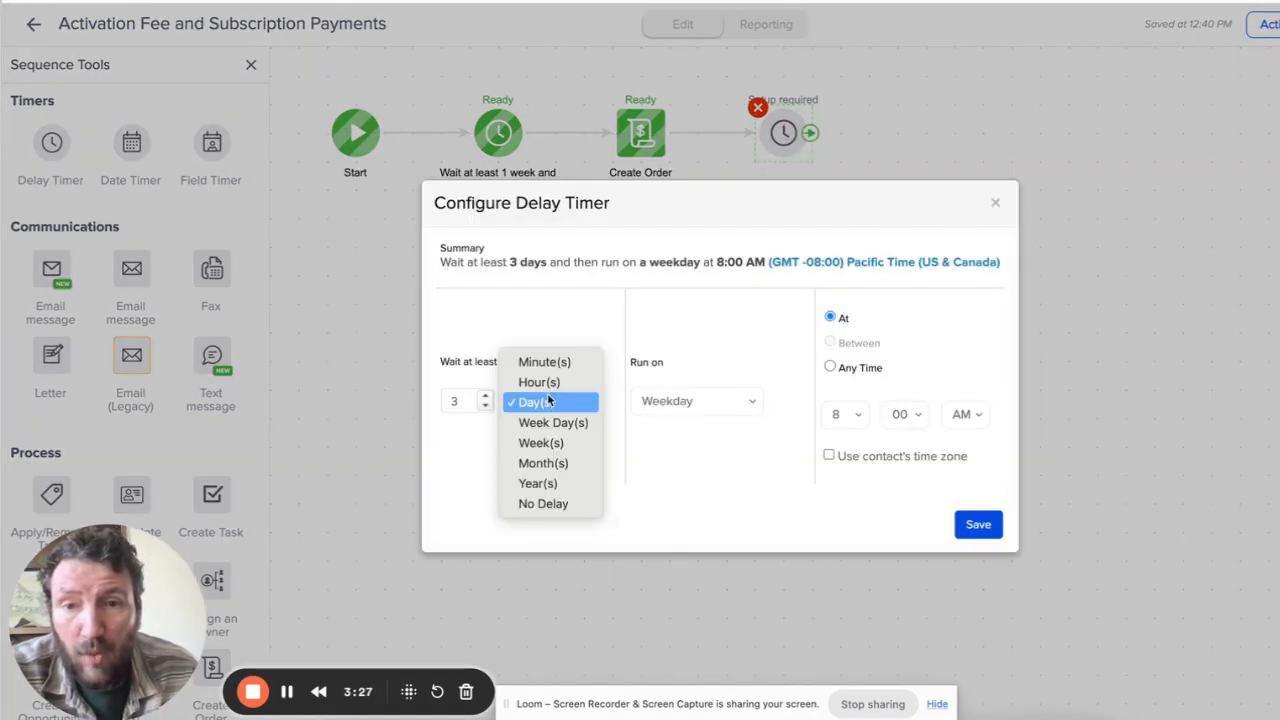
left_click(545, 443)
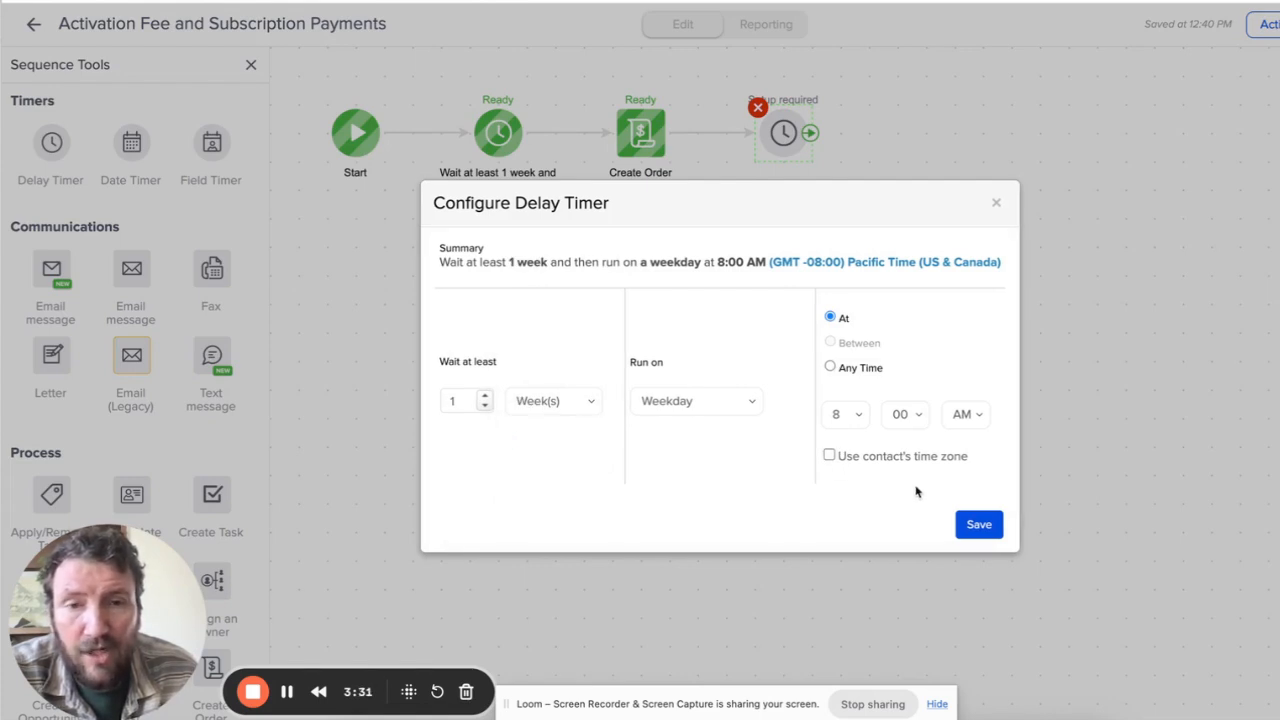
left_click(845, 414)
left_click(866, 373)
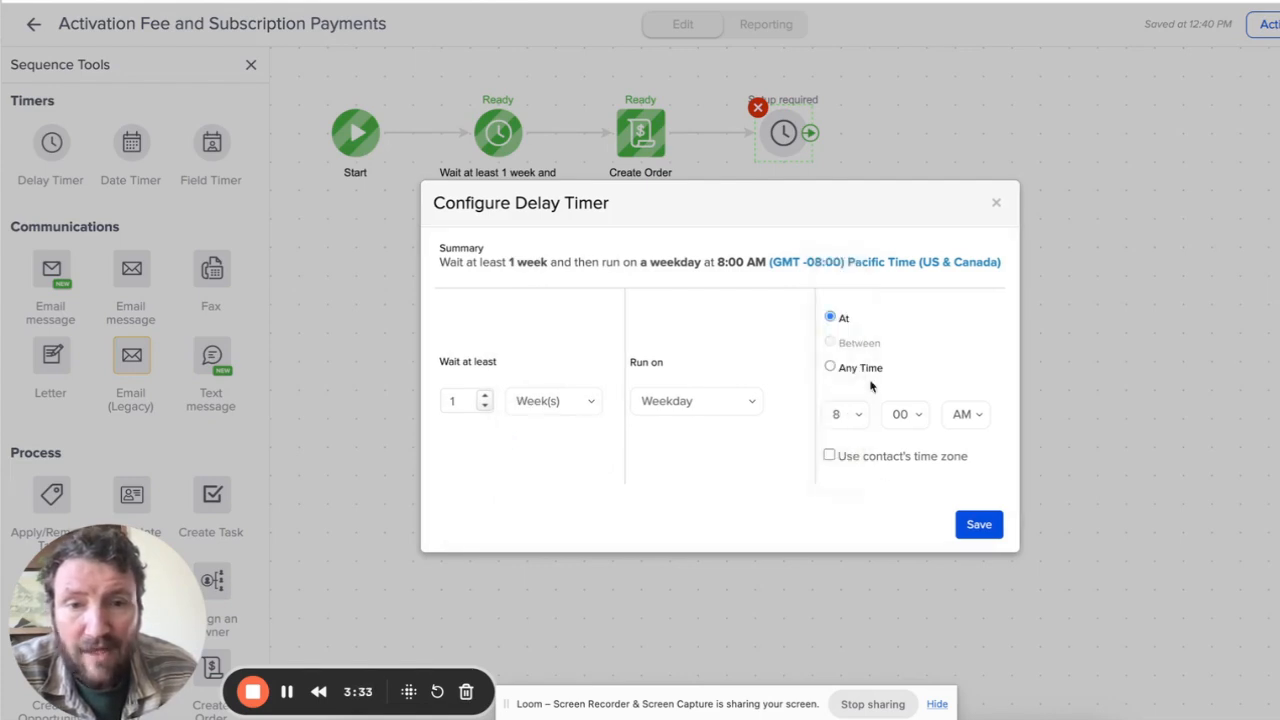
left_click(905, 414)
left_click(918, 466)
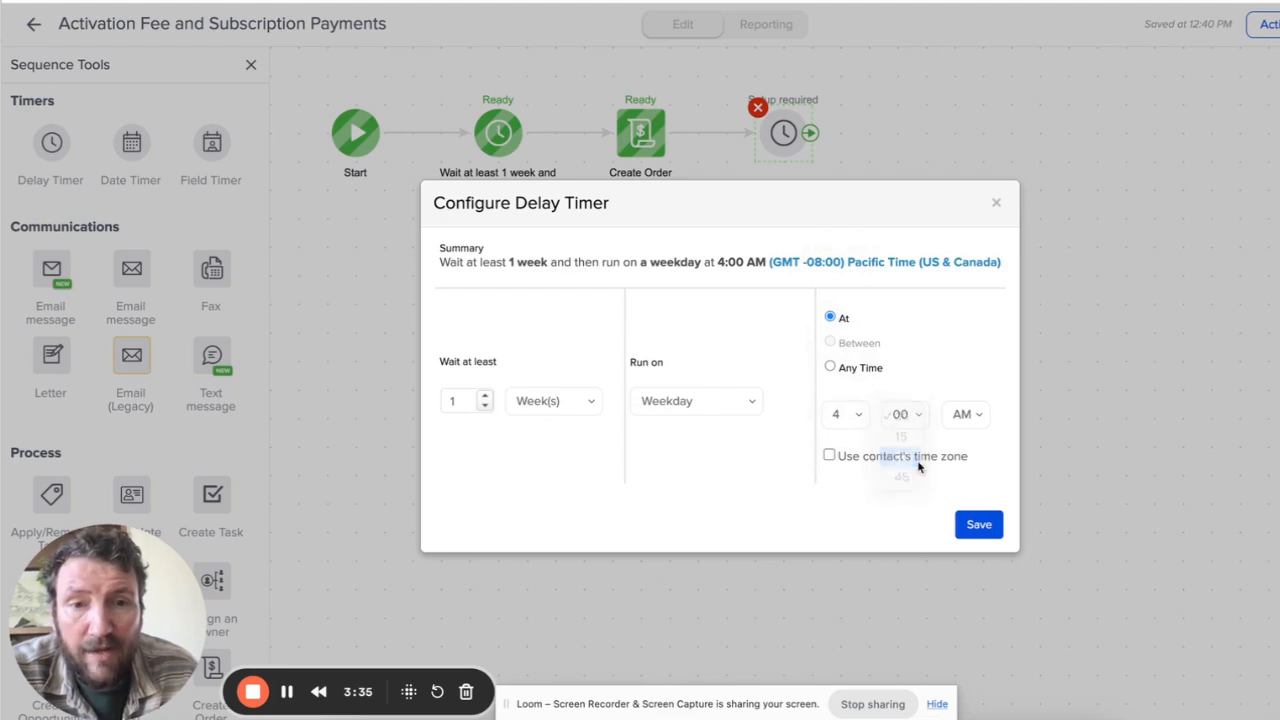
left_click(985, 527)
Add another Create Order process after the second delay timer and open it for editing.
scroll(240, 560, "down", 2)
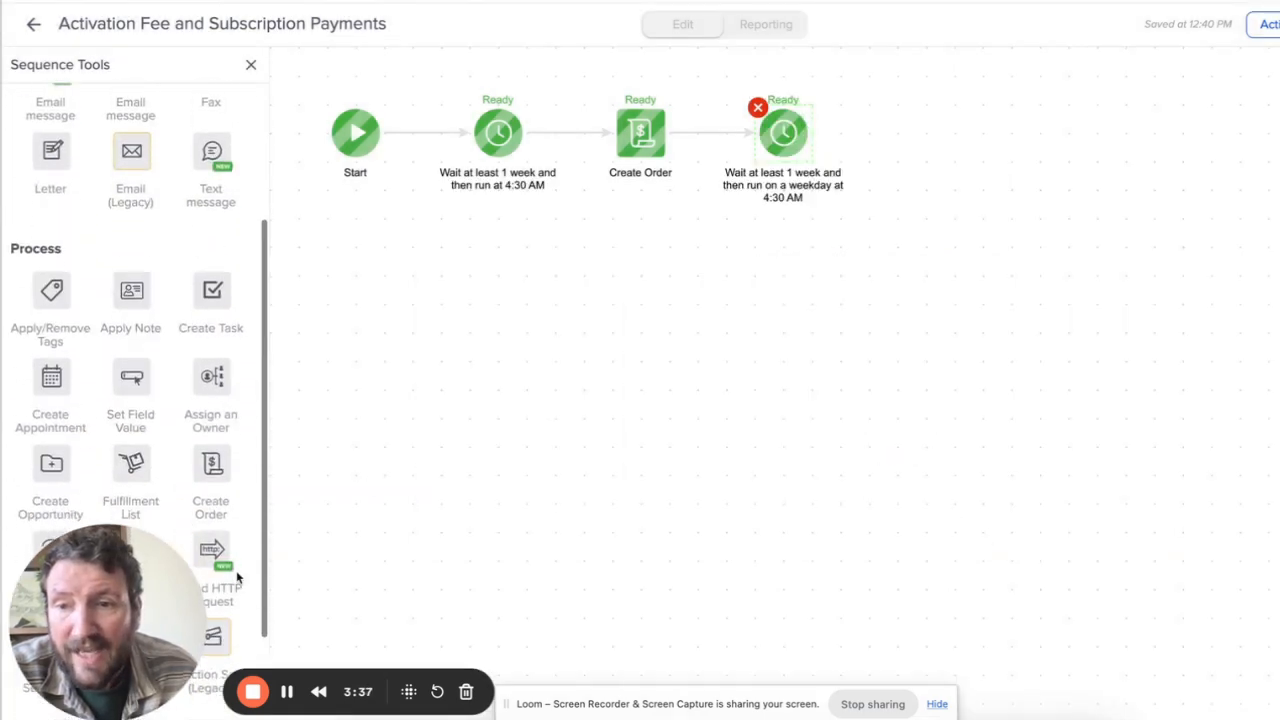
left_click_drag(218, 455, 944, 115)
double_click(952, 125)
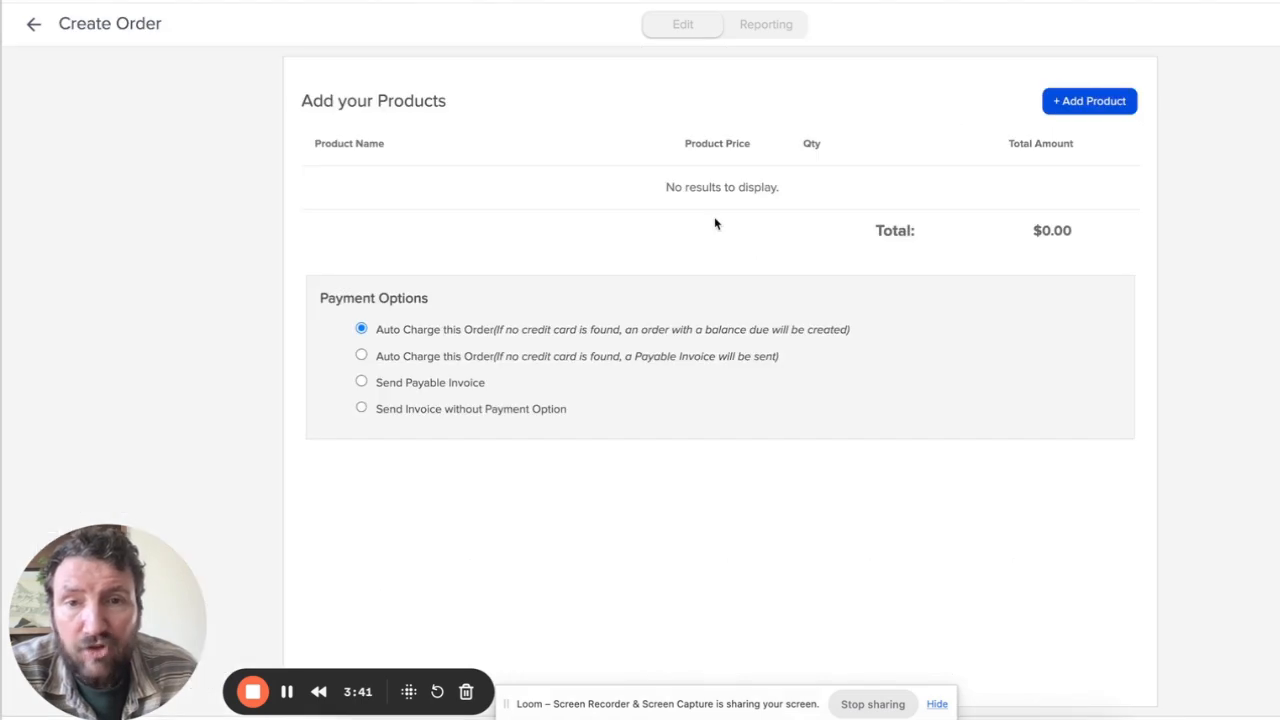
Add the product Sample Subscription - Every month to the second order.
left_click(1082, 104)
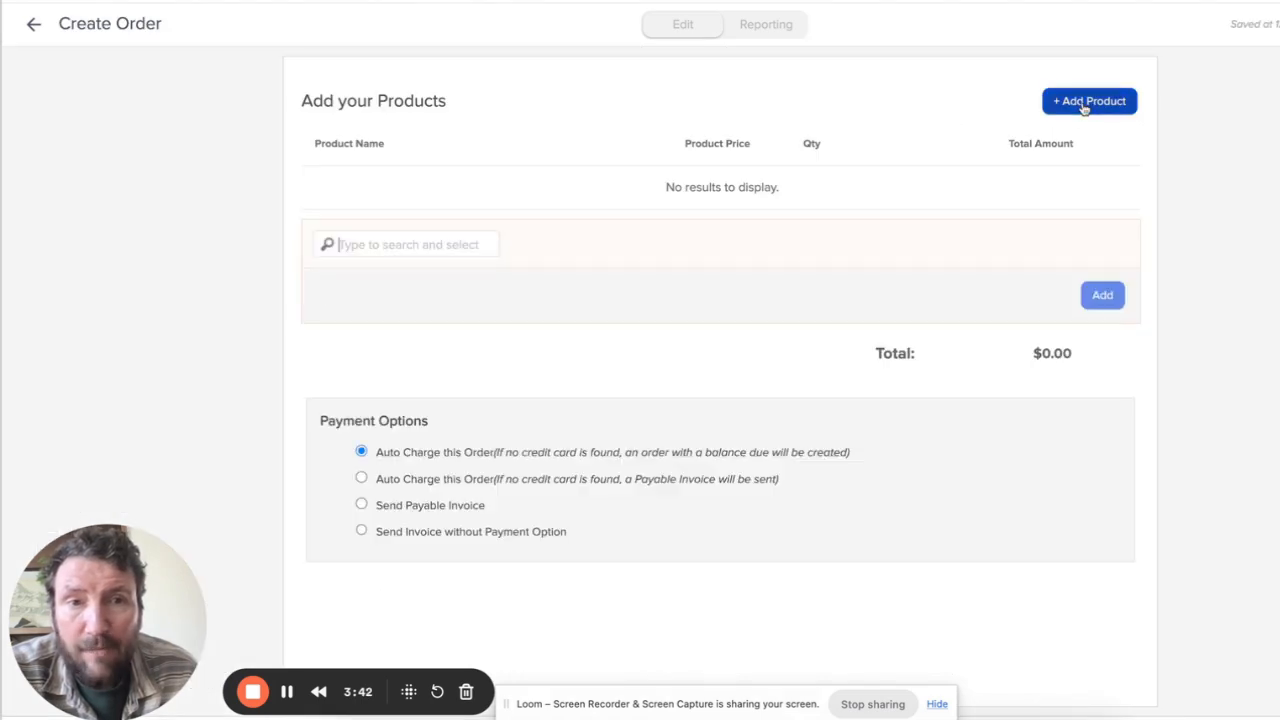
left_click(442, 250)
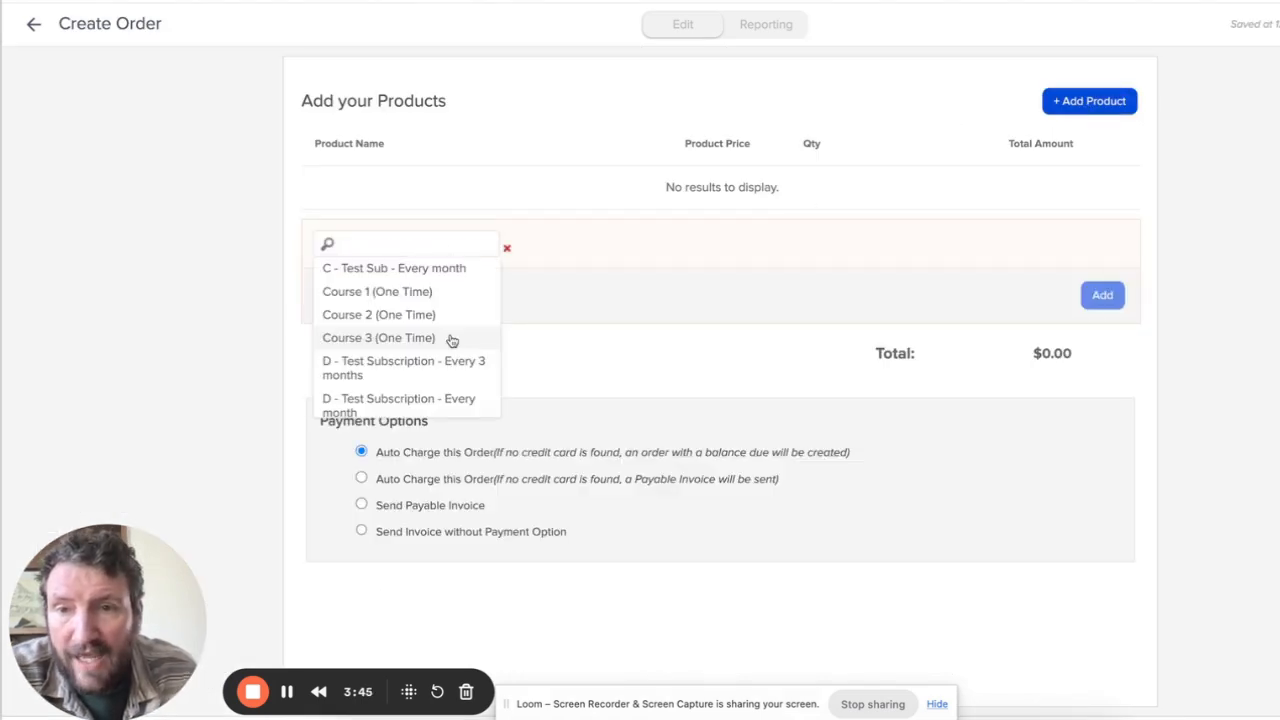
scroll(451, 341, "down", 1)
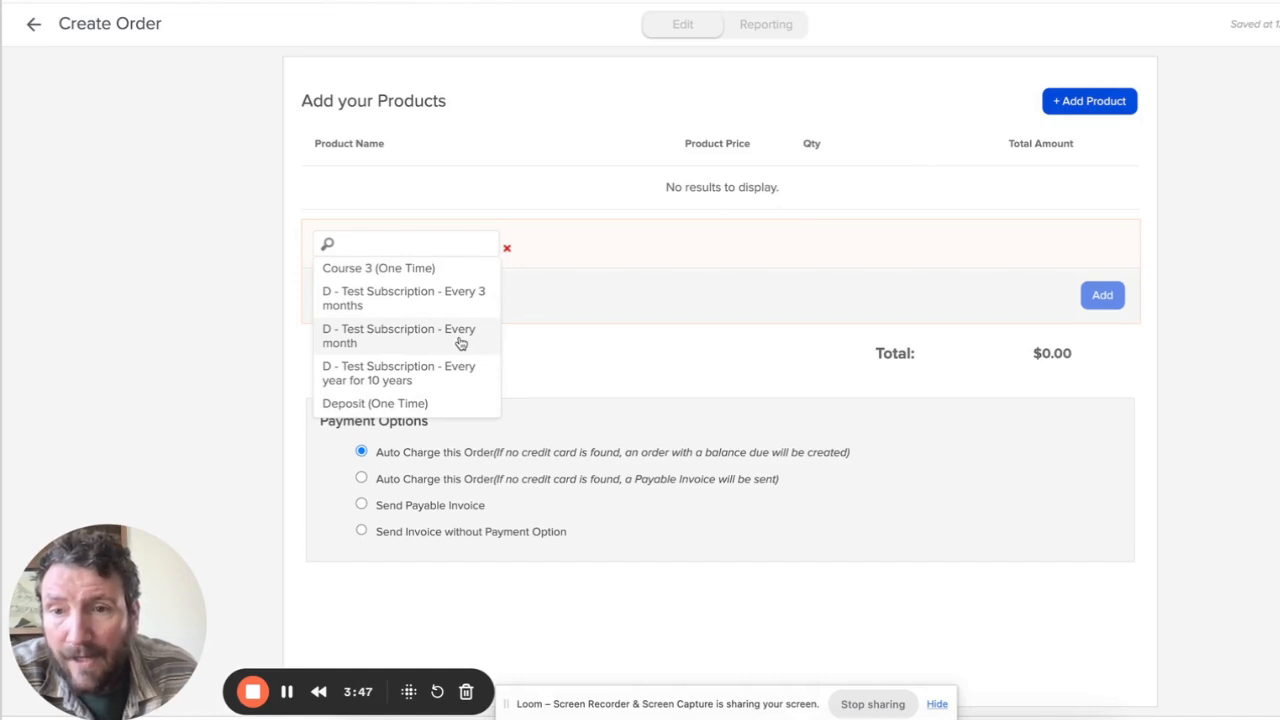
scroll(458, 341, "down", 1)
scroll(429, 315, "up", 2)
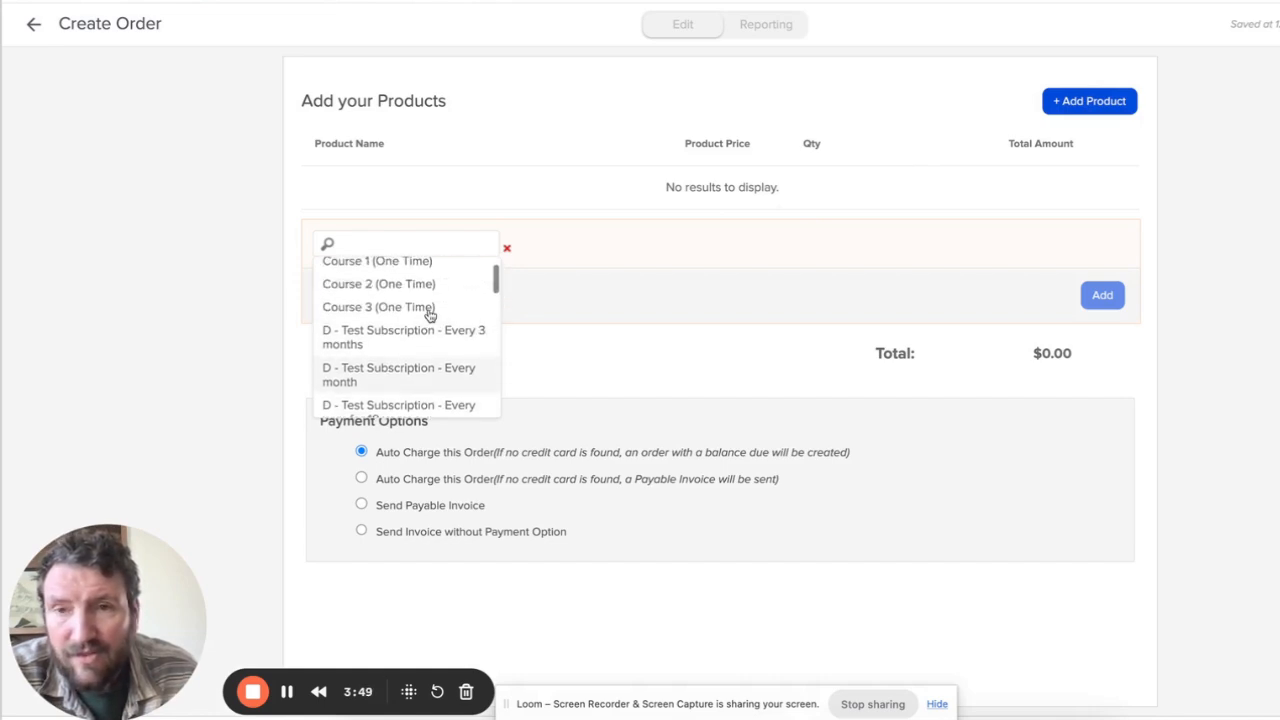
scroll(424, 335, "down", 4)
scroll(420, 337, "down", 1)
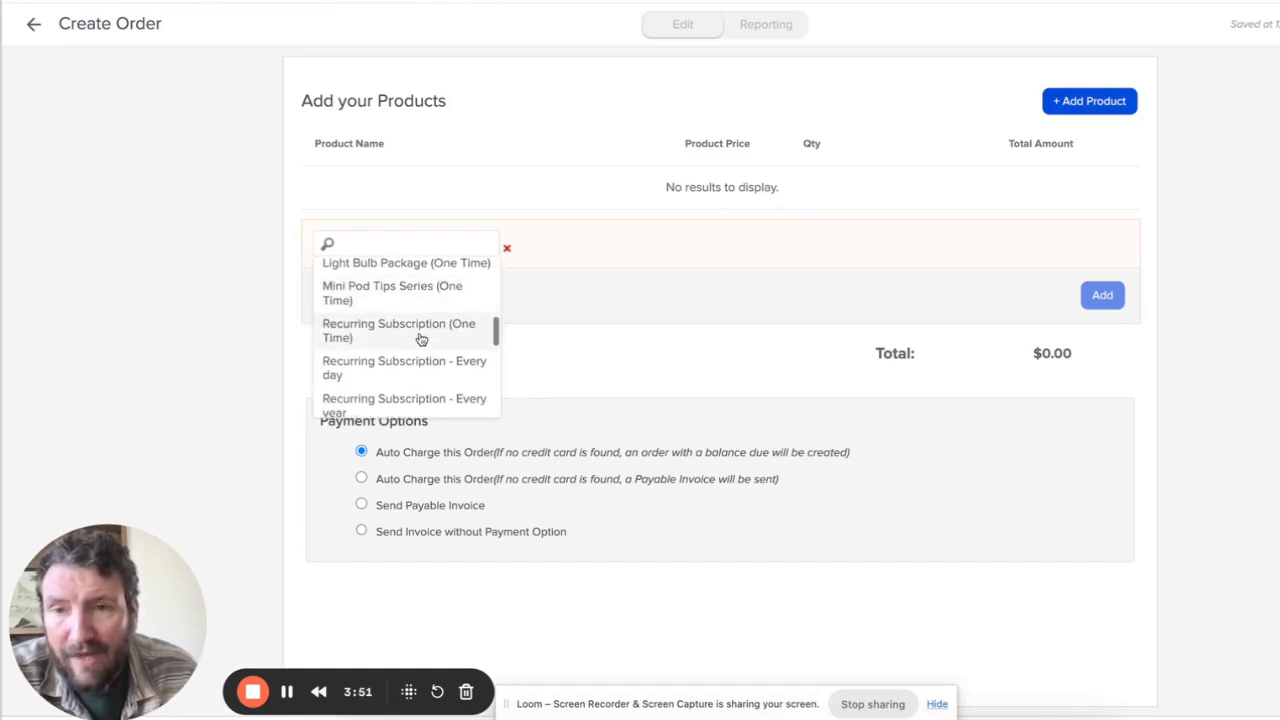
scroll(426, 381, "down", 1)
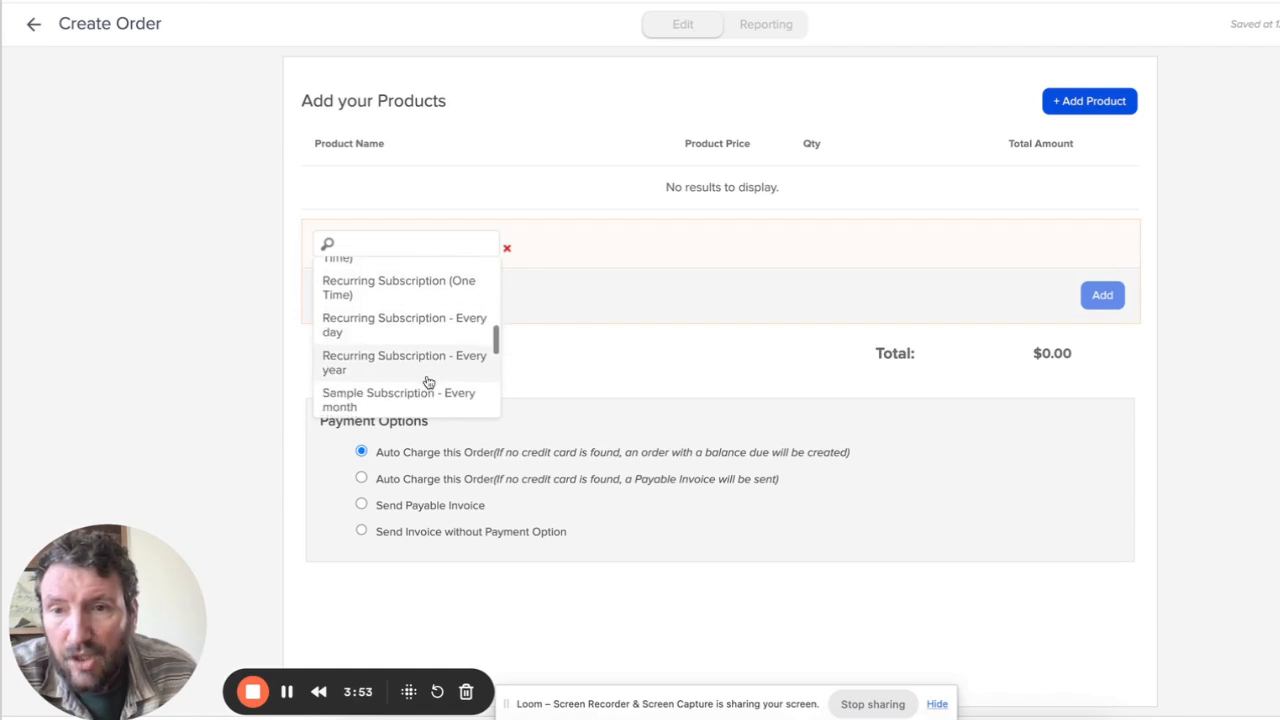
scroll(427, 381, "down", 1)
left_click(432, 379)
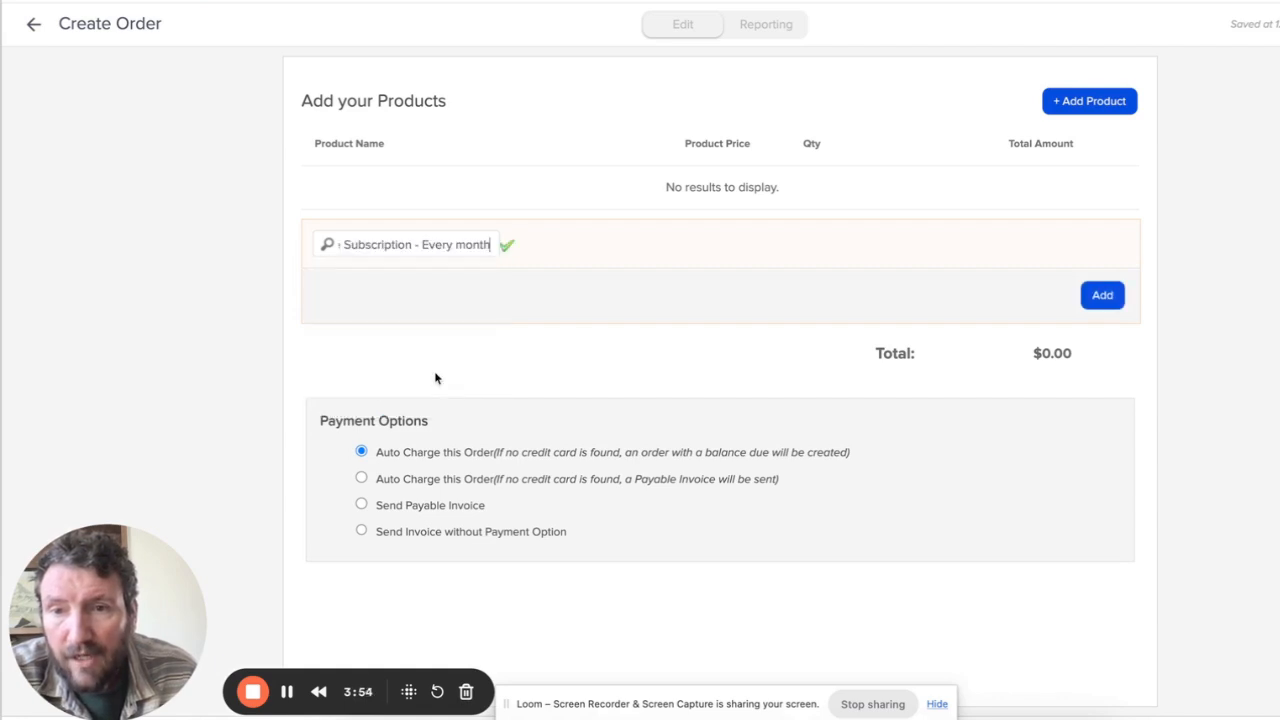
left_click(1100, 296)
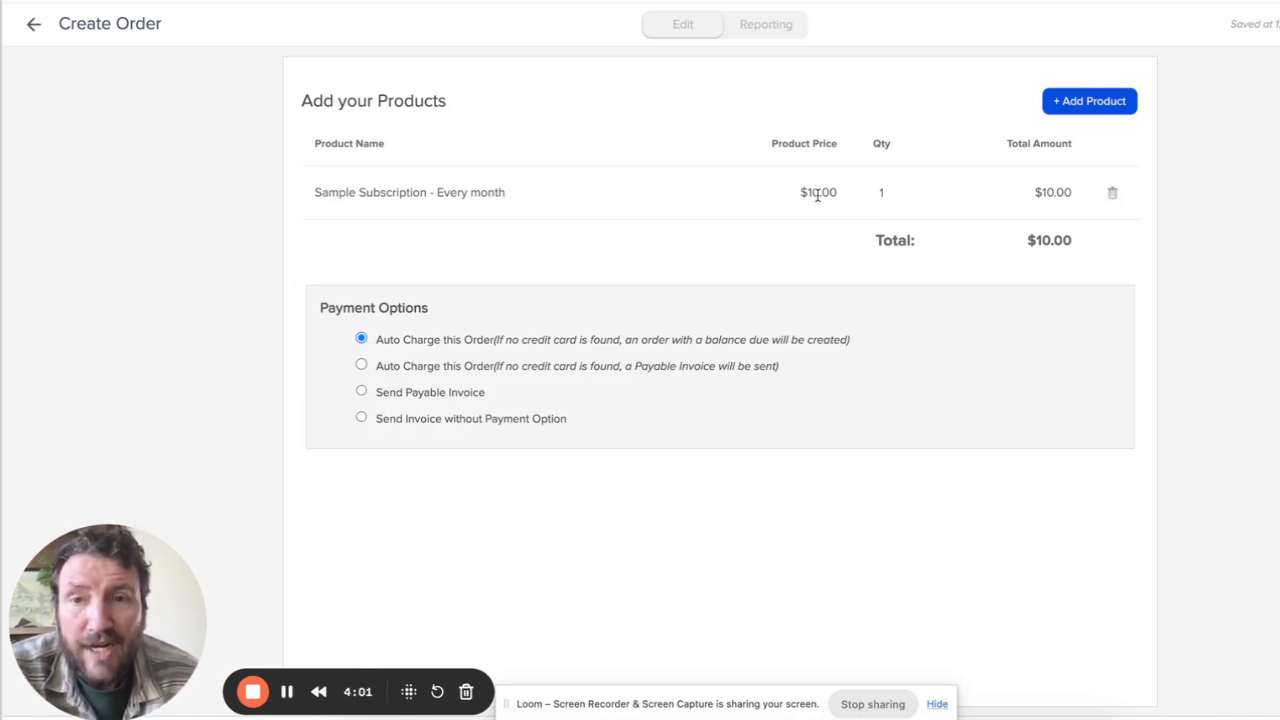
left_click_drag(313, 197, 523, 200)
left_click(521, 201)
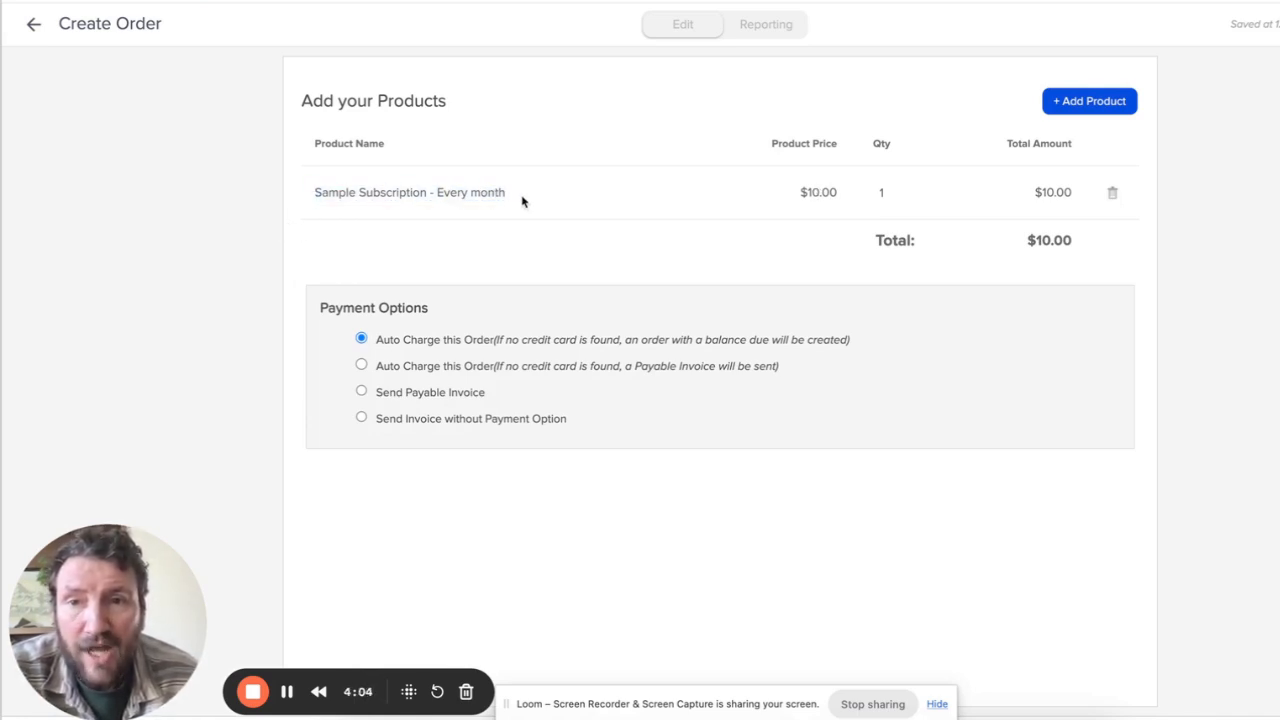
Set the subscription order to auto charge, with a Payable Invoice sent if no credit card is found, and review its invoice email.
left_click(361, 366)
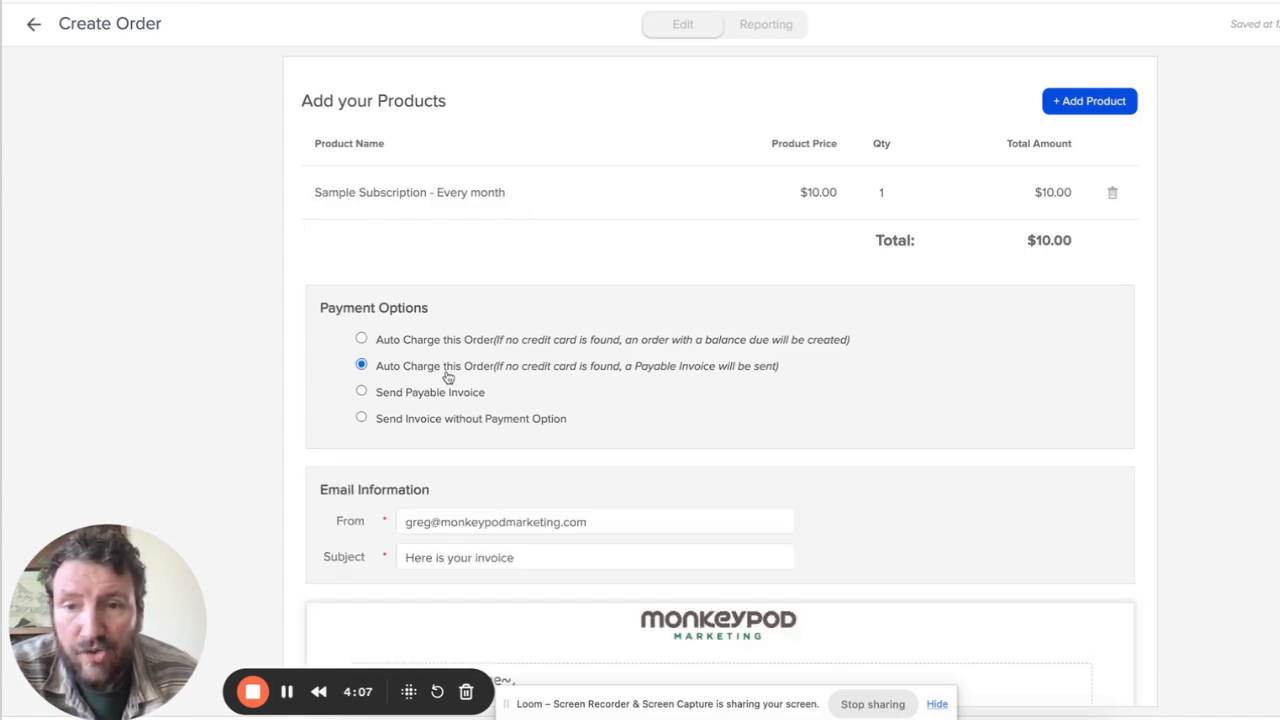
scroll(447, 375, "down", 3)
scroll(557, 488, "up", 3)
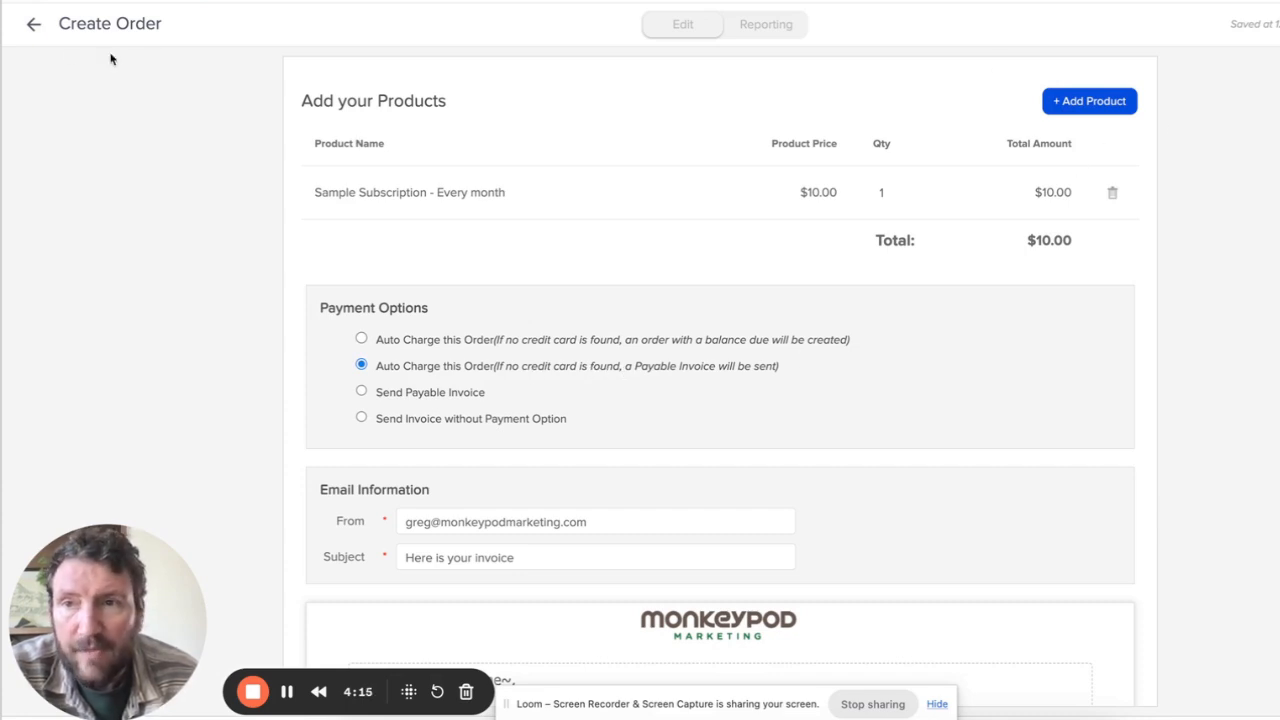
Return to the sequence and rename the first Create Order process Collect Activation Fee and the second Initiate Subscription Charges.
left_click(35, 28)
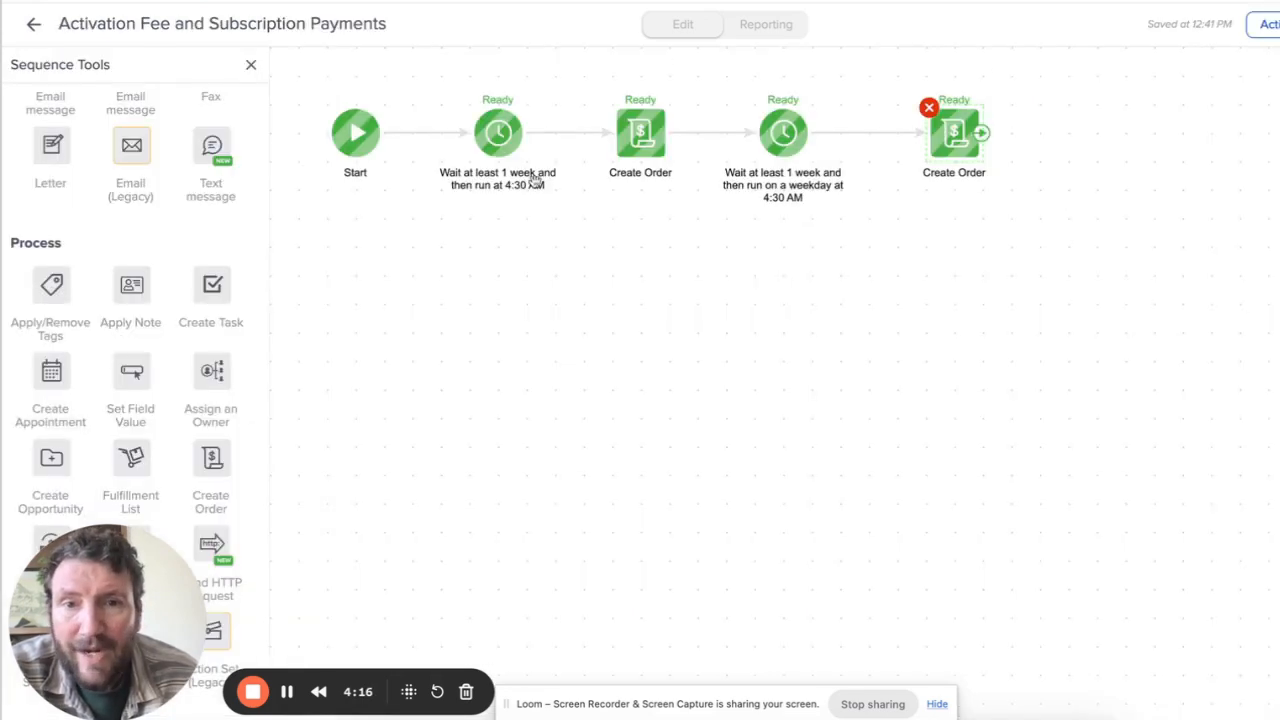
left_click(642, 174)
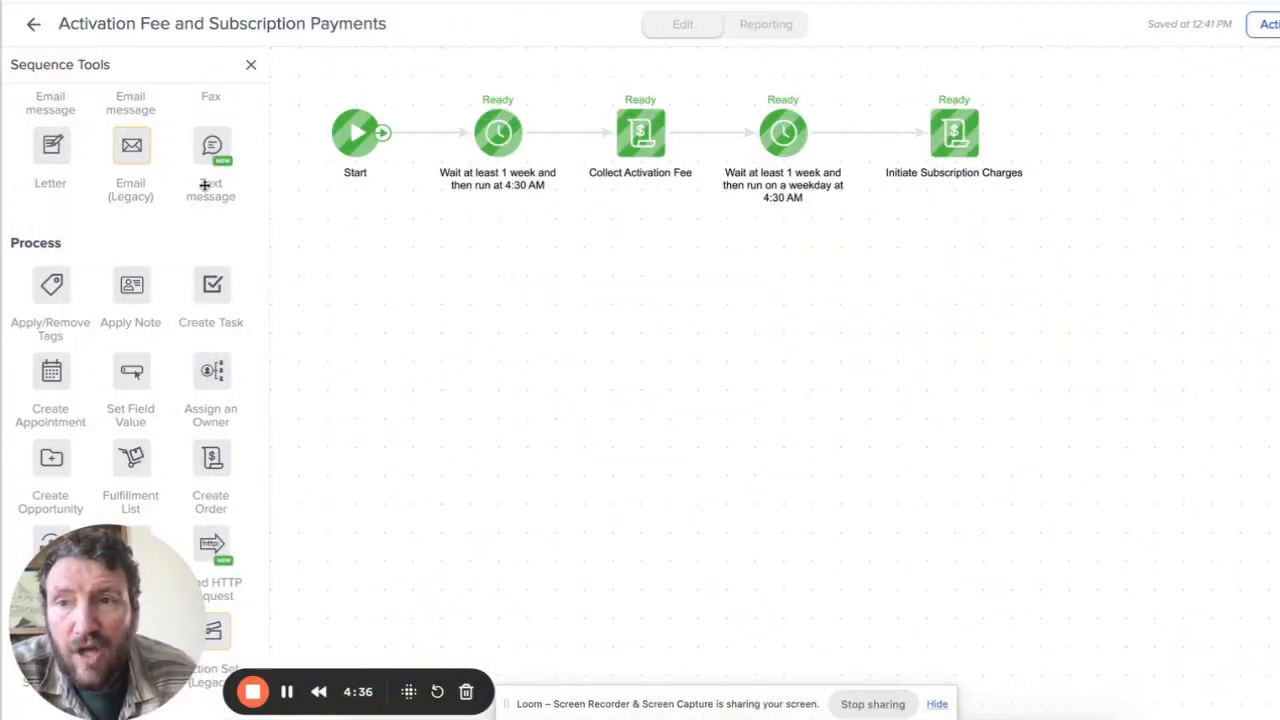
scroll(67, 268, "up", 2)
scroll(67, 268, "down", 3)
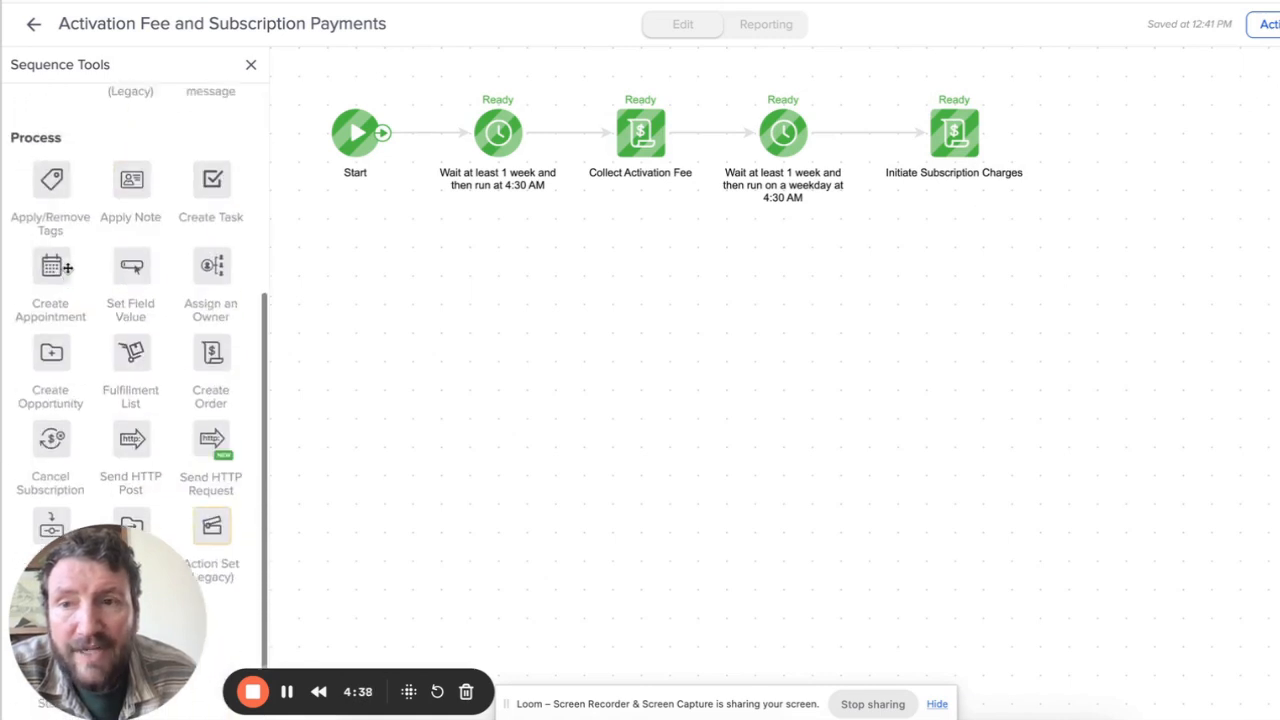
scroll(67, 268, "up", 3)
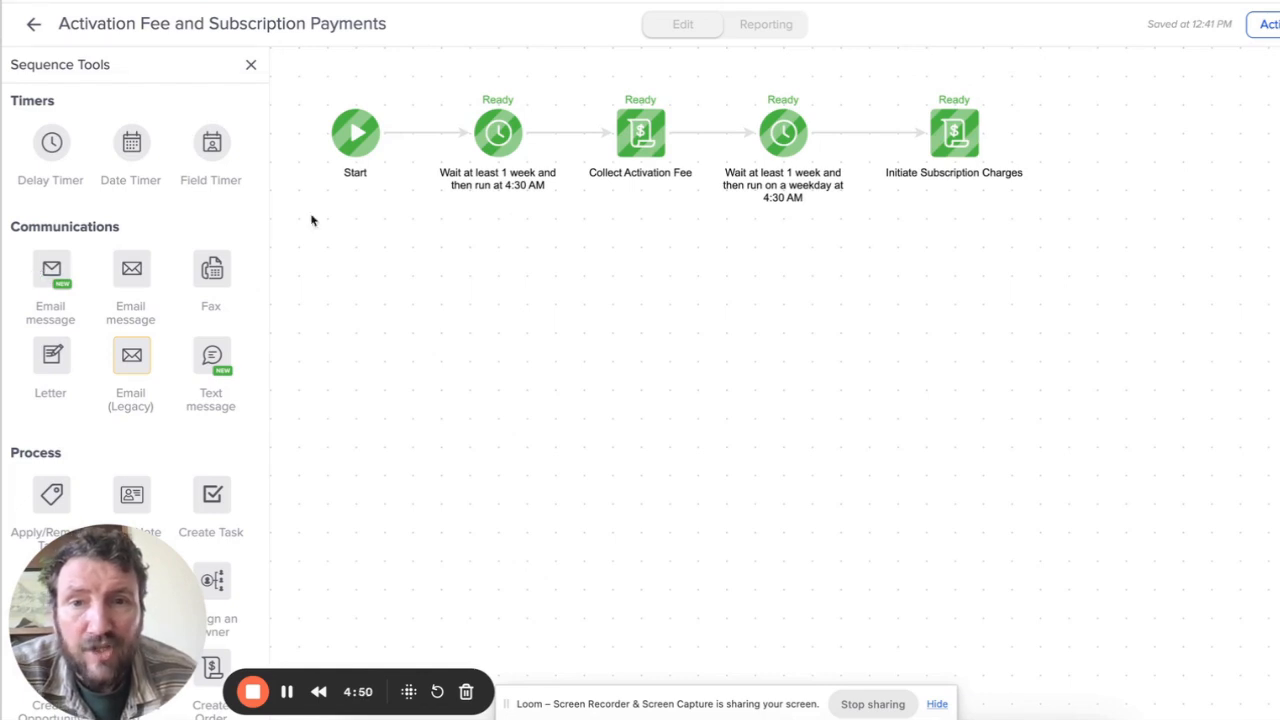
scroll(142, 312, "down", 1)
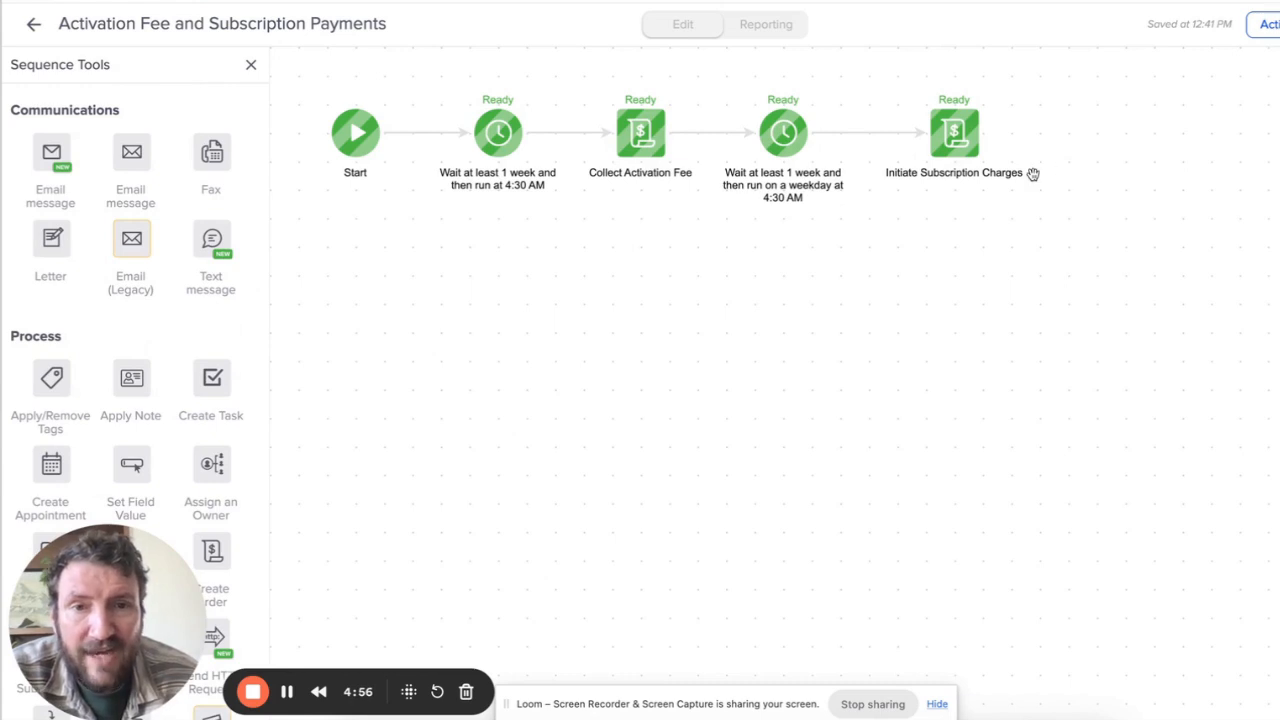
scroll(149, 394, "down", 2)
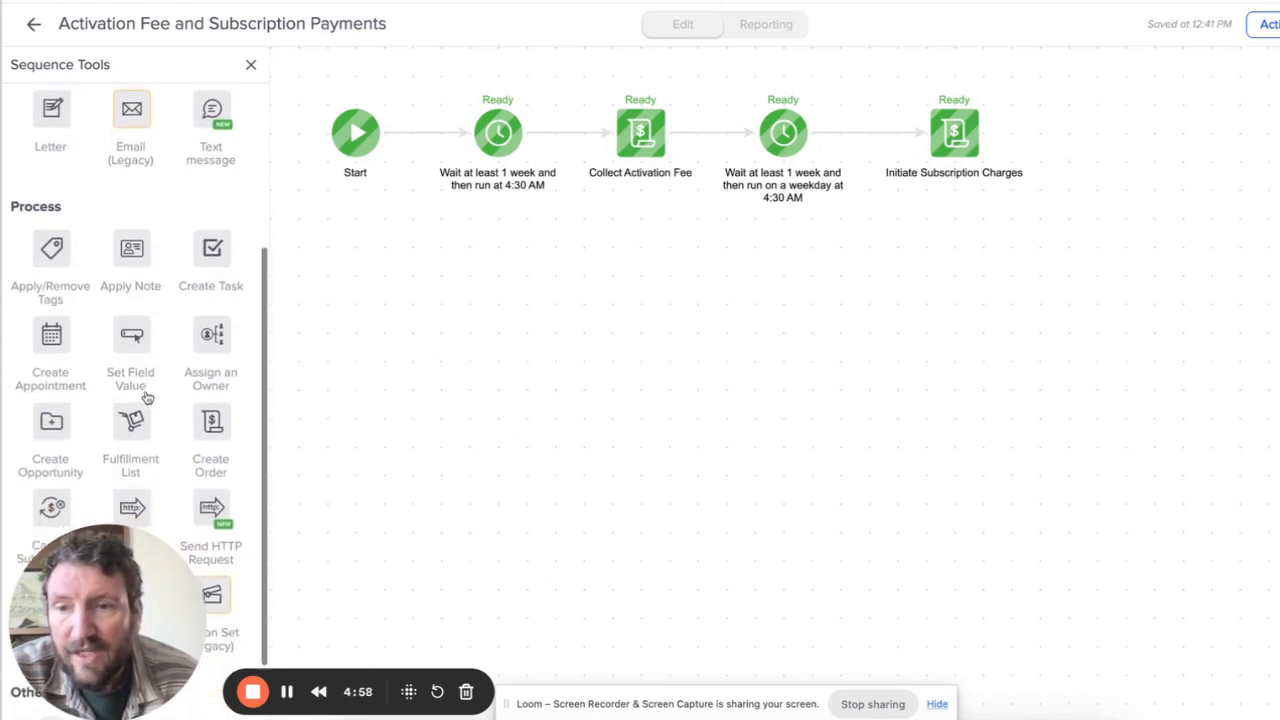
scroll(221, 201, "up", 2)
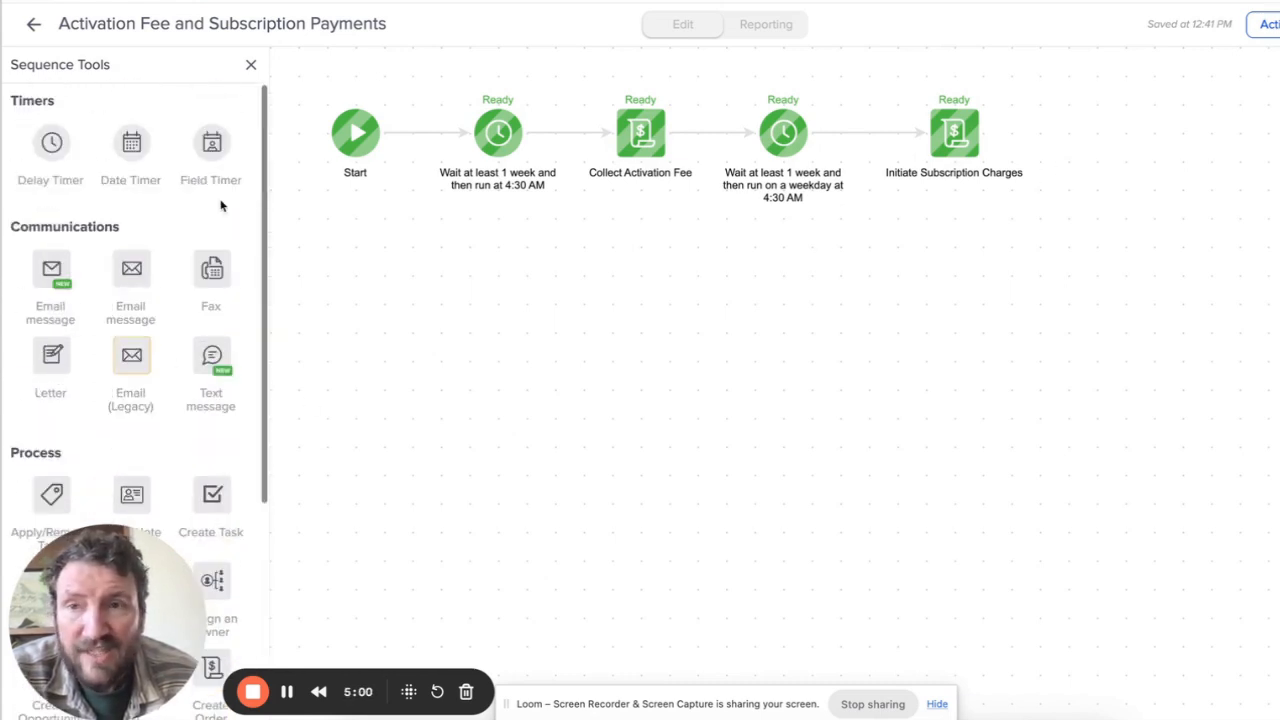
Review the Deposit Purchased goal leading to the sequence in the campaign overview, and reopen the Activation Fee and Subscription Payments sequence.
left_click(34, 23)
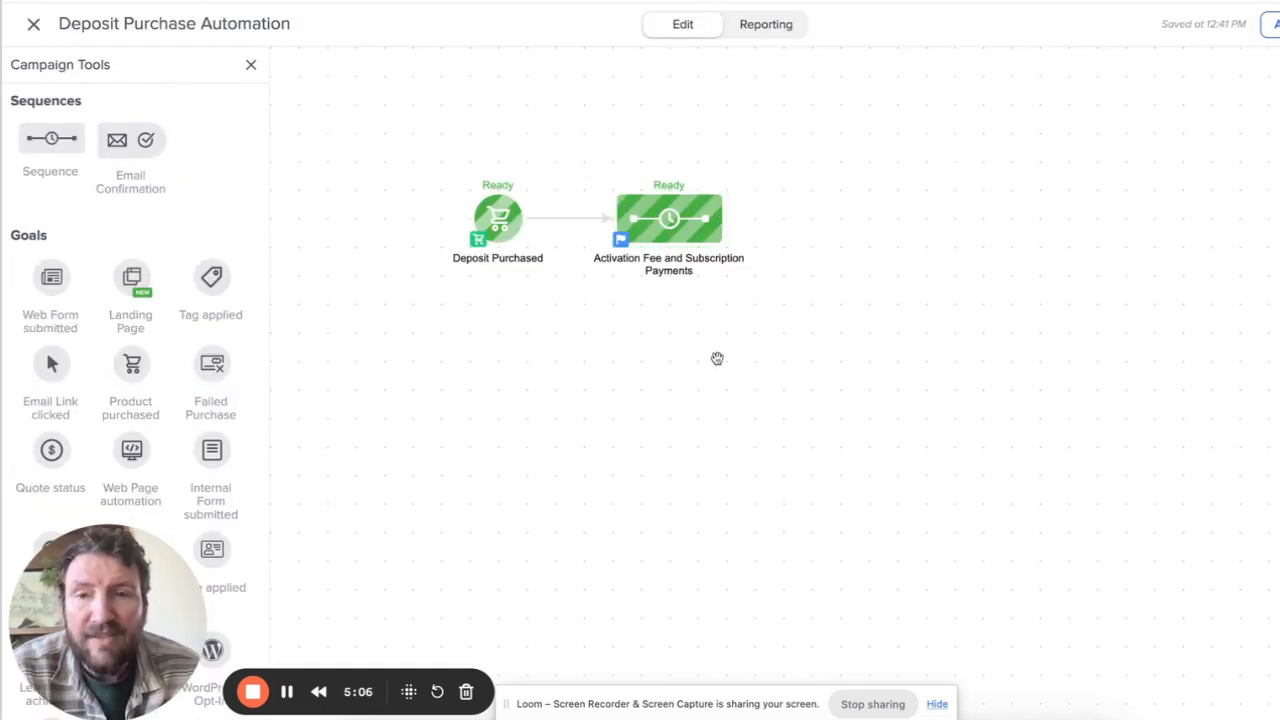
left_click_drag(414, 159, 565, 319)
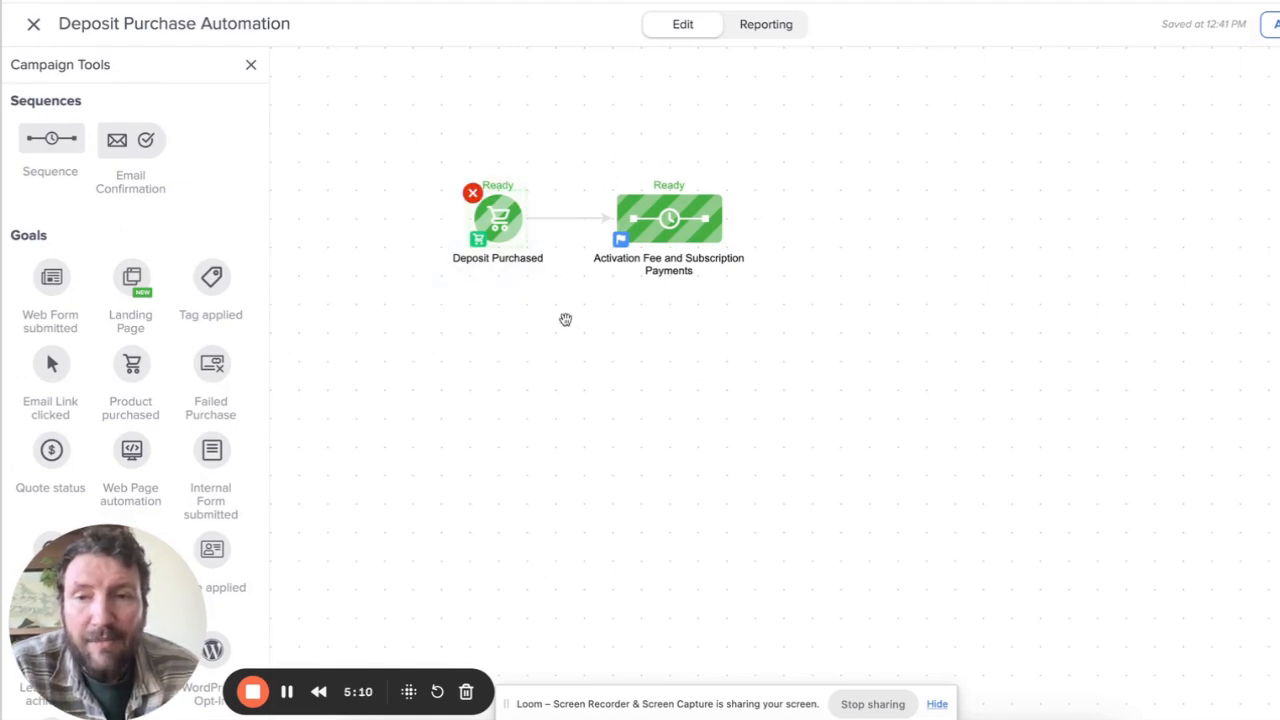
double_click(674, 212)
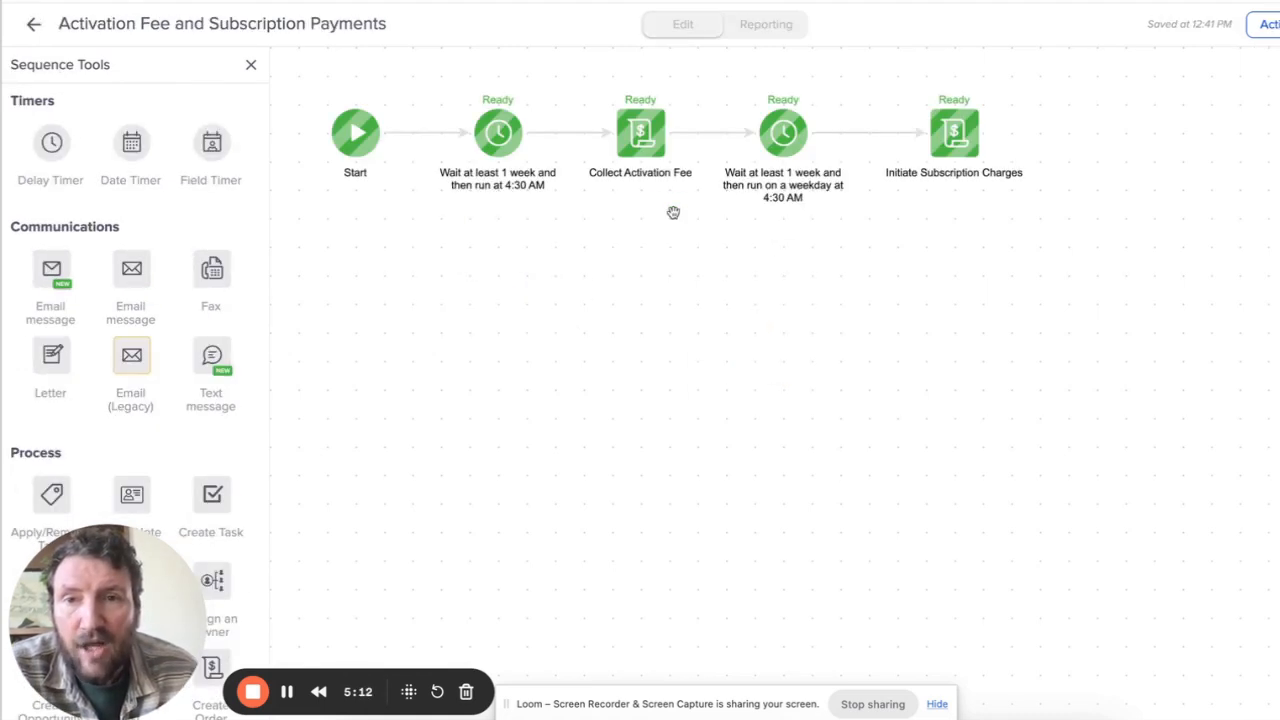